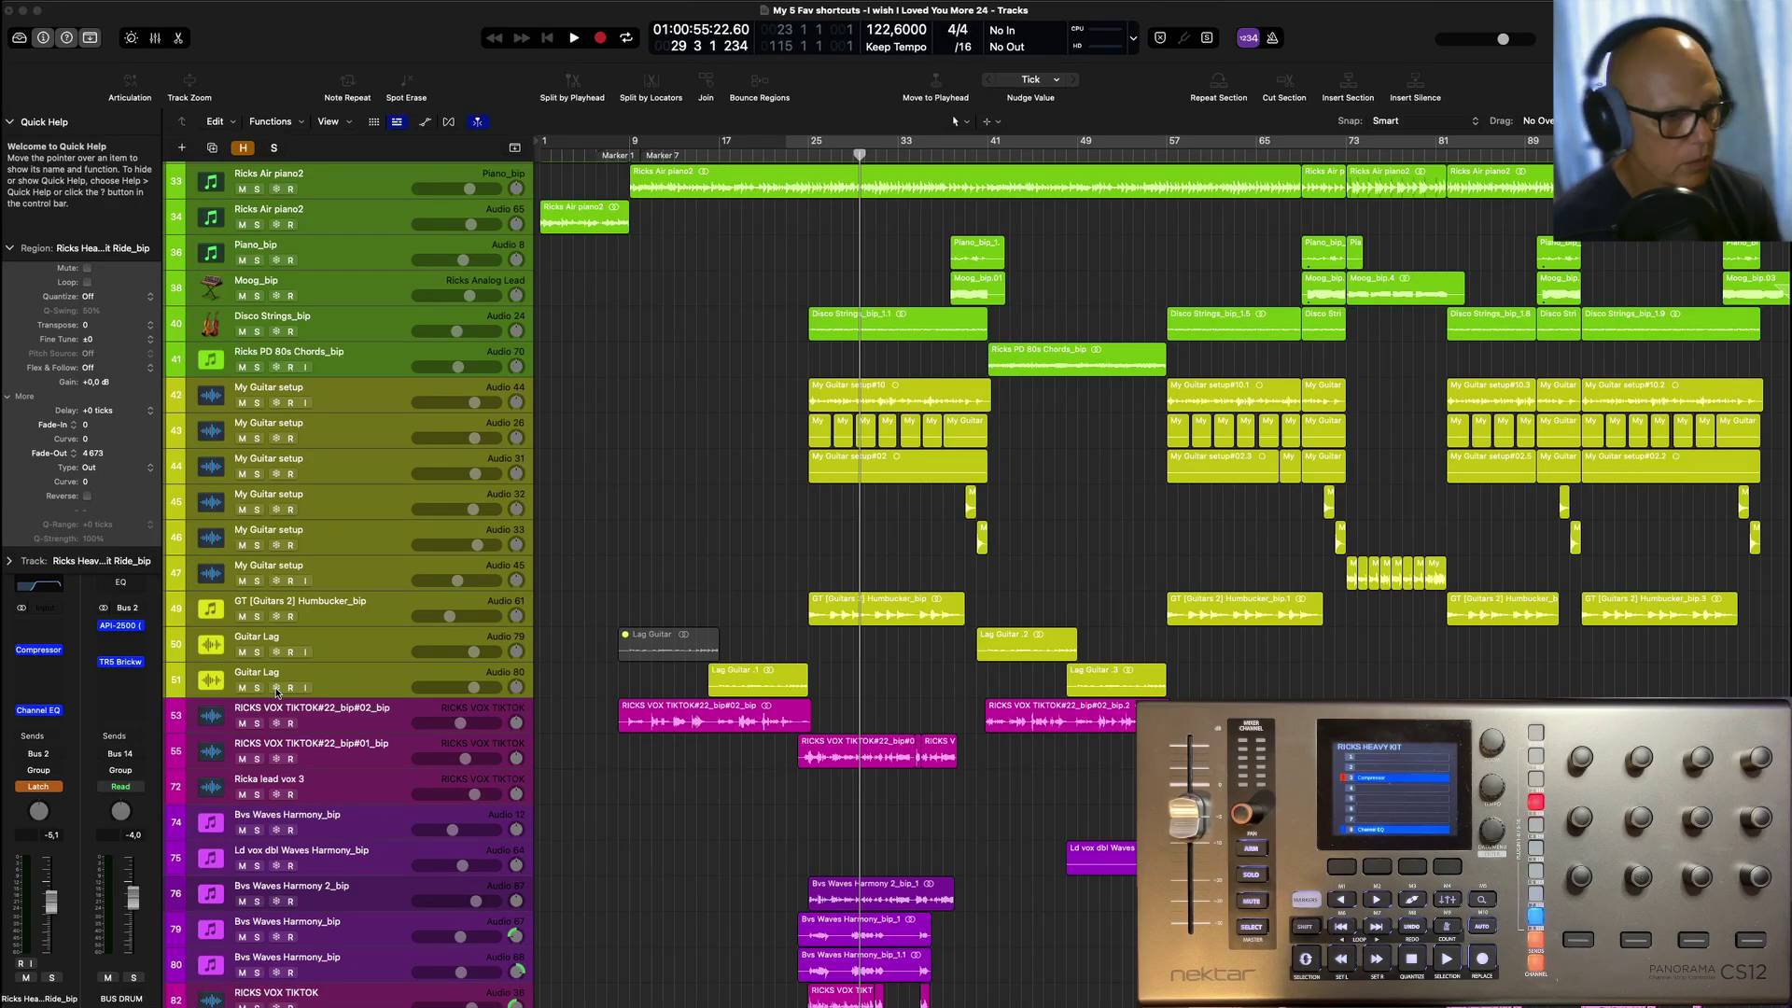
Step: Shrink the track heights and select the MASTERING 14 02 24 bus track at the end of the track list
scroll(276, 692, "down", 15)
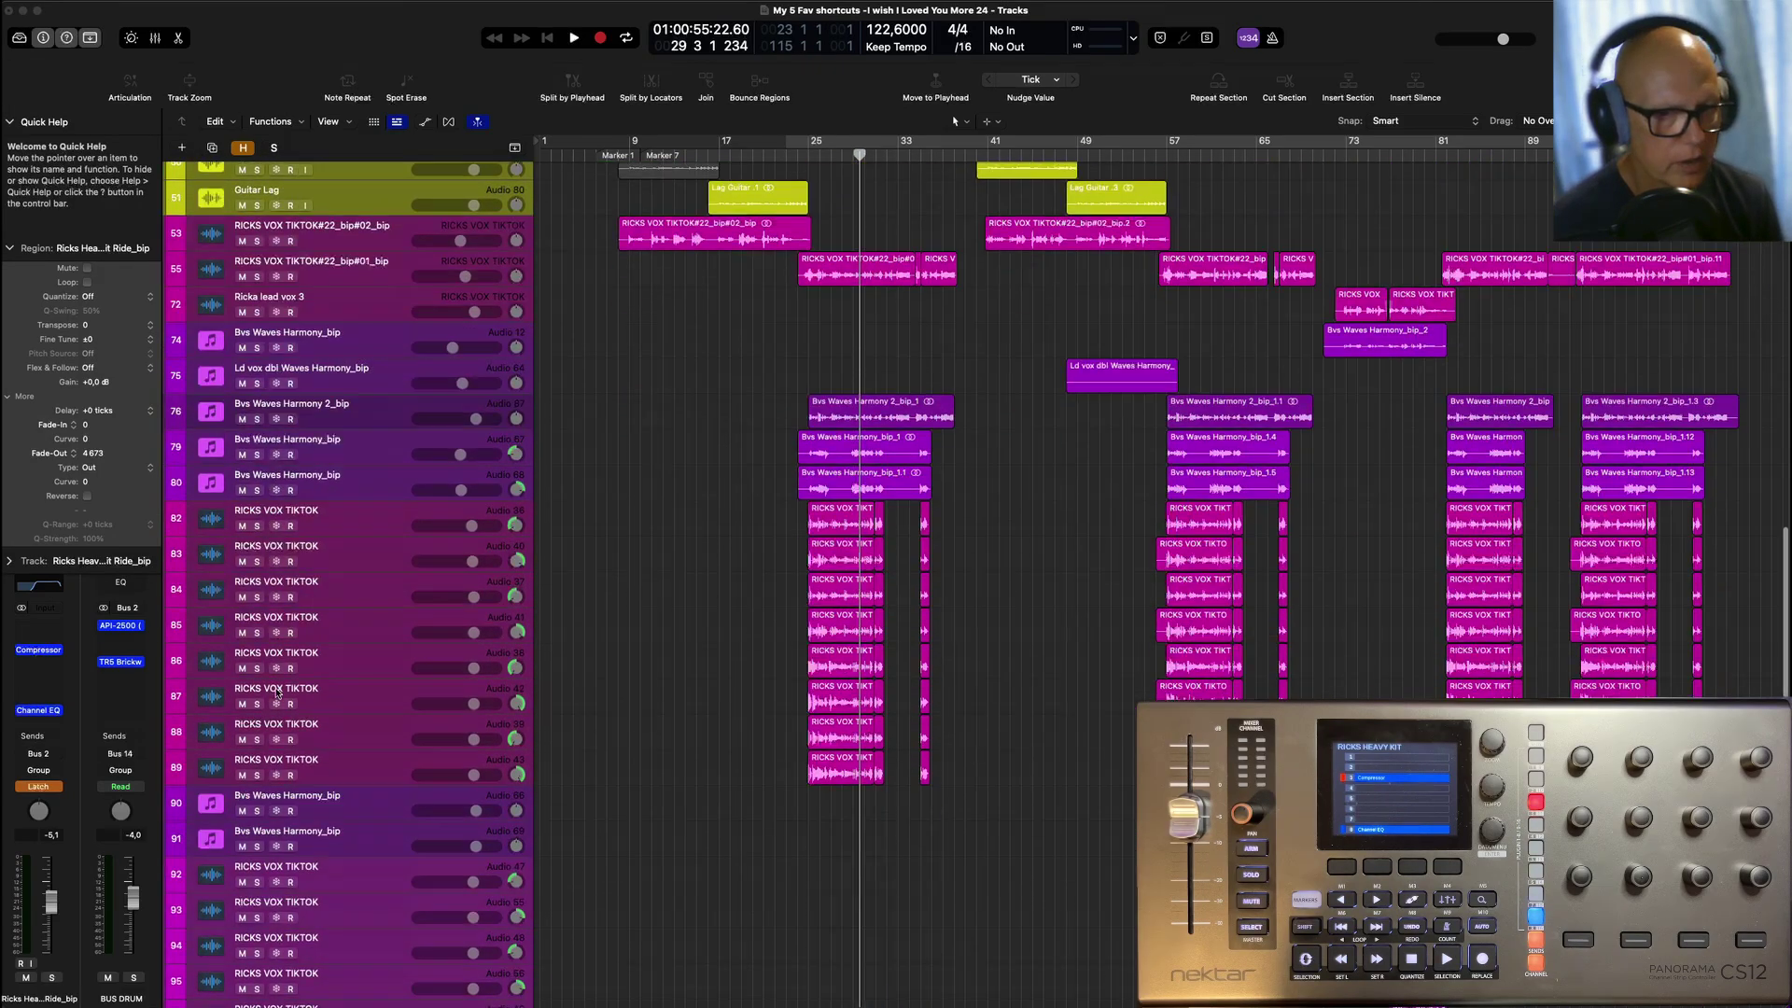
scroll(276, 693, "down", 20)
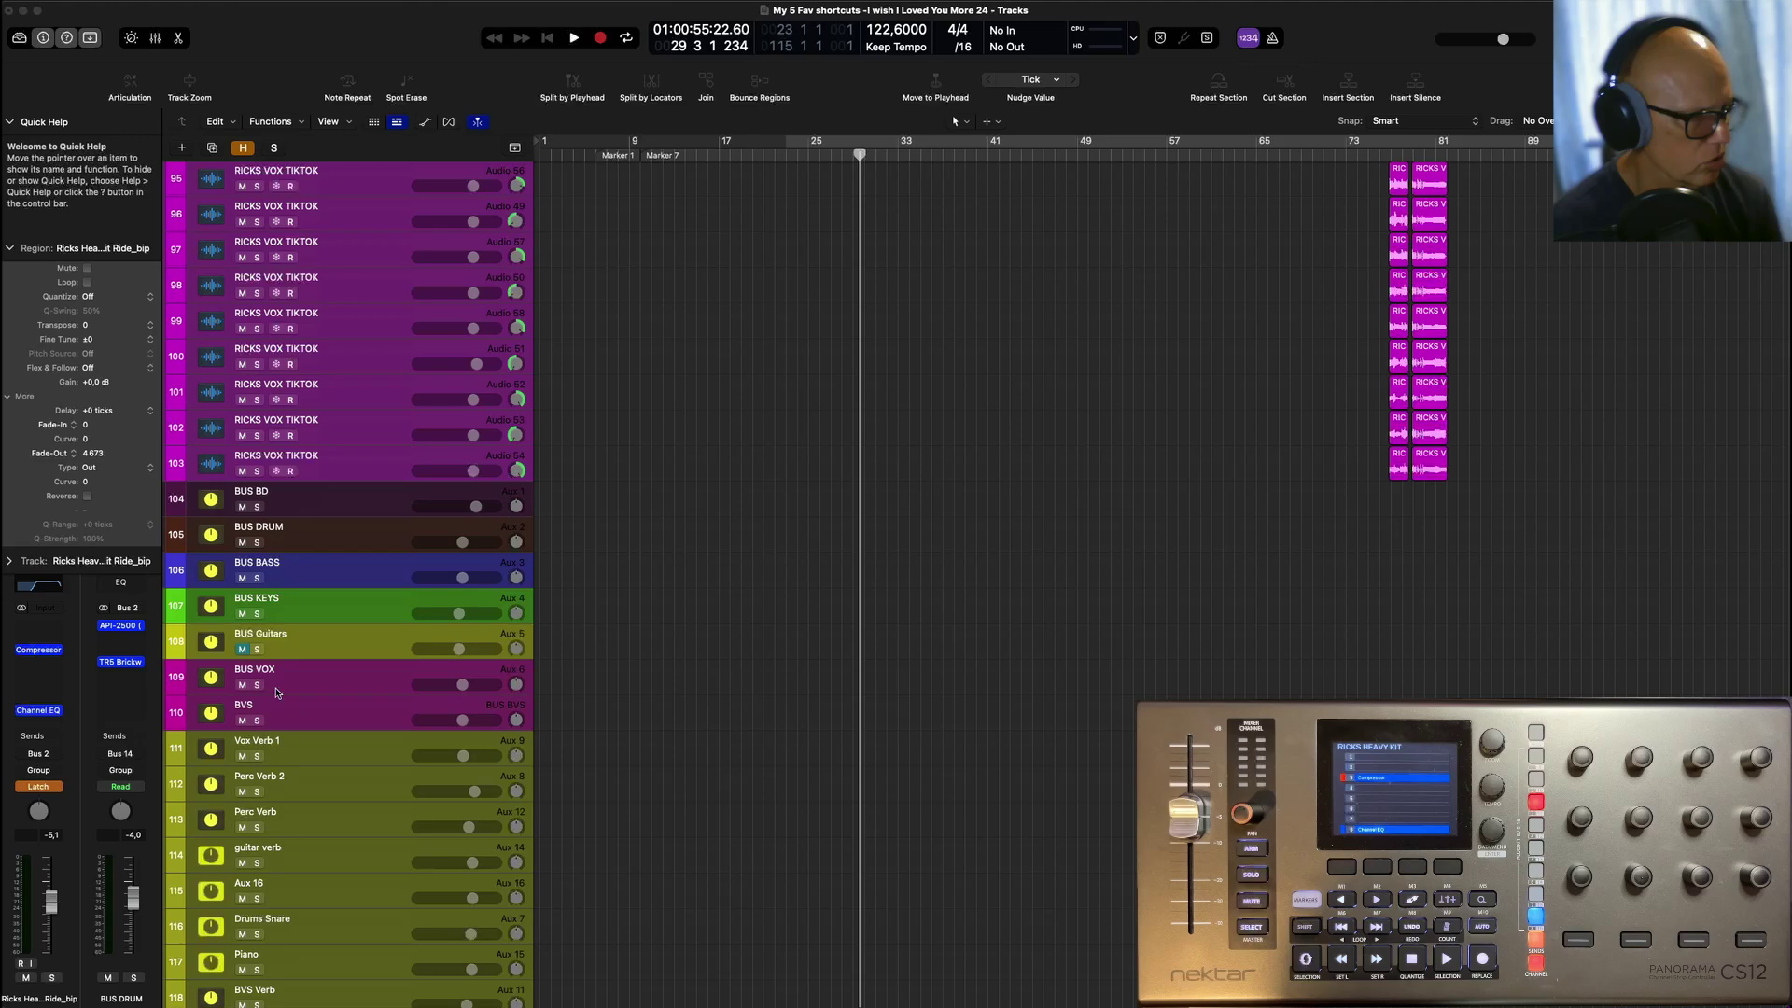
key("super+Up")
key("super+Up")
scroll(687, 628, "up", 1)
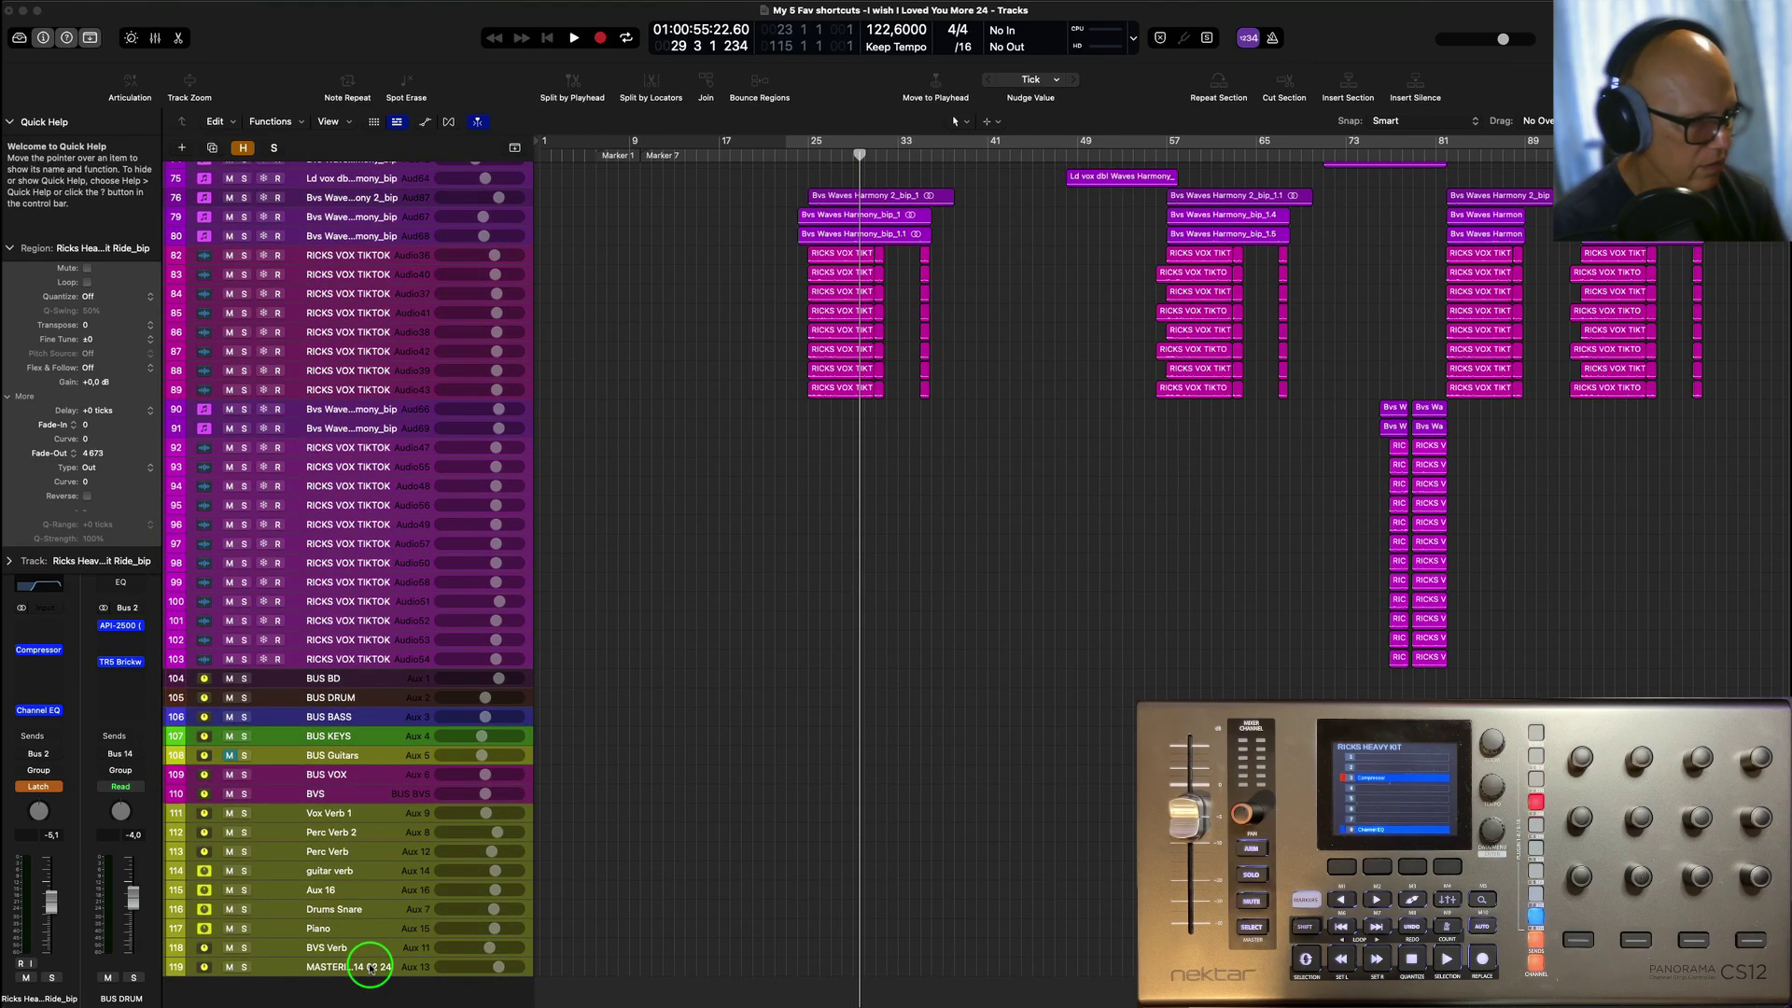
left_click(370, 967)
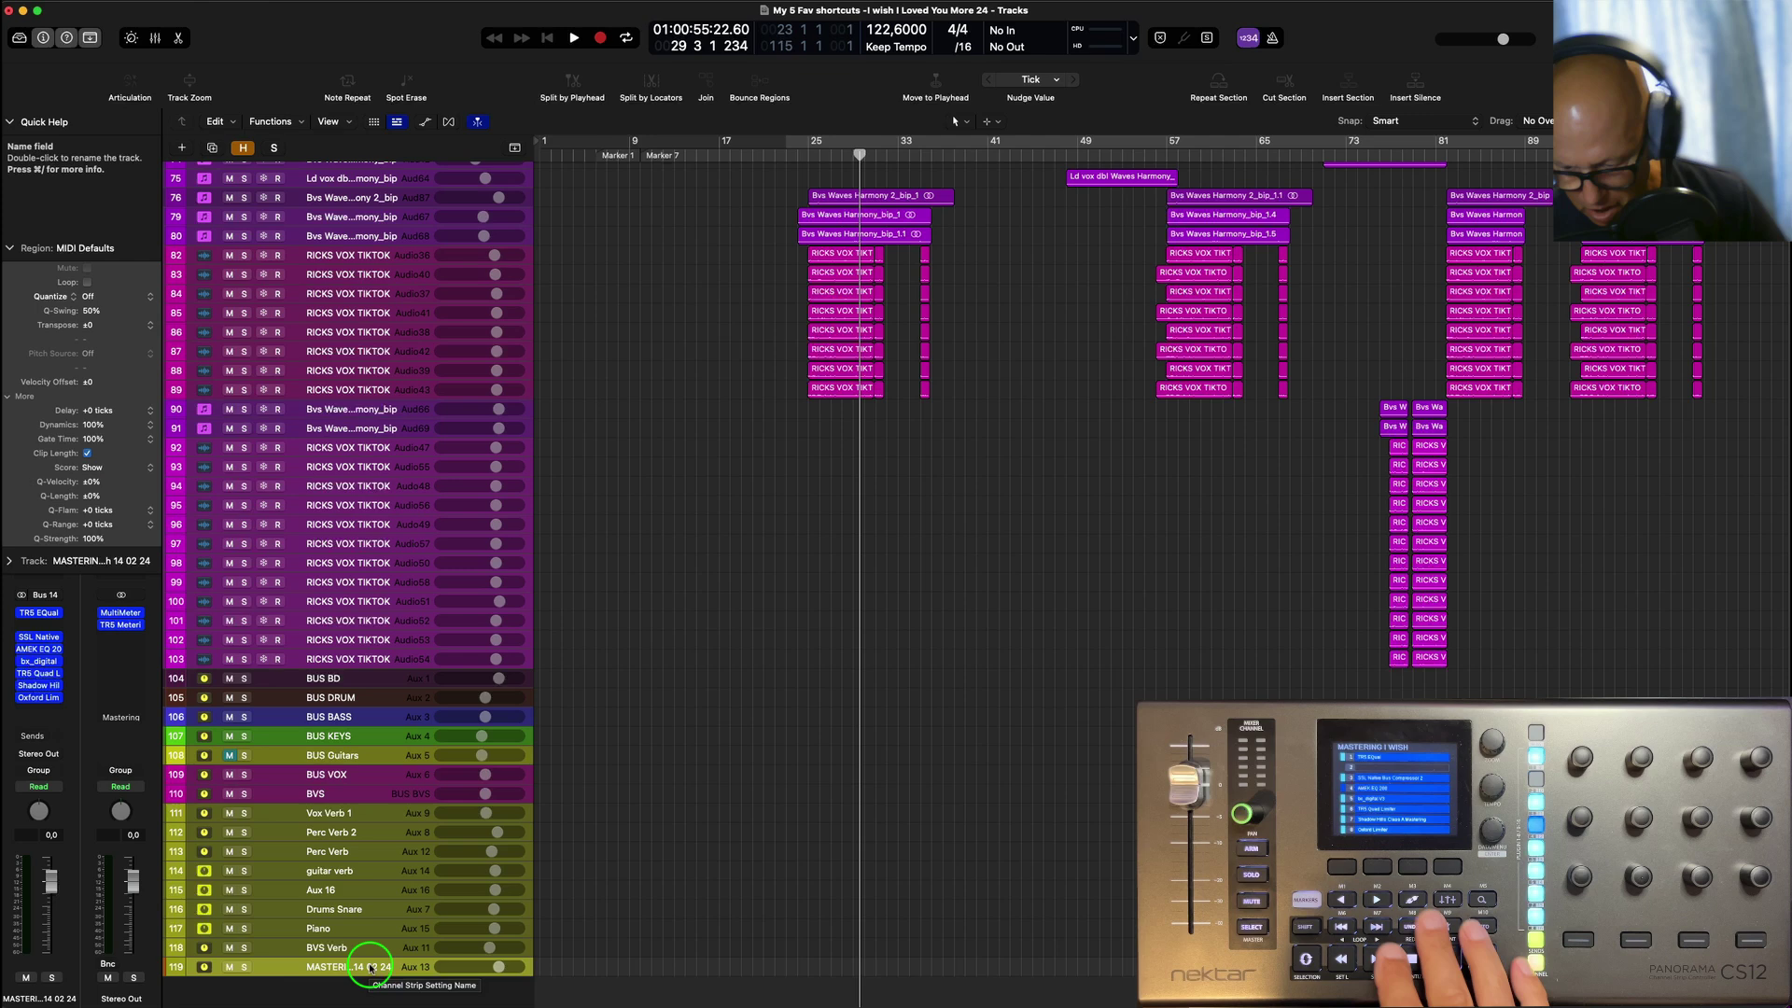
Step: Show the mixer to view the bus channels and the mastering plug-in chain, and hide it again
key("x")
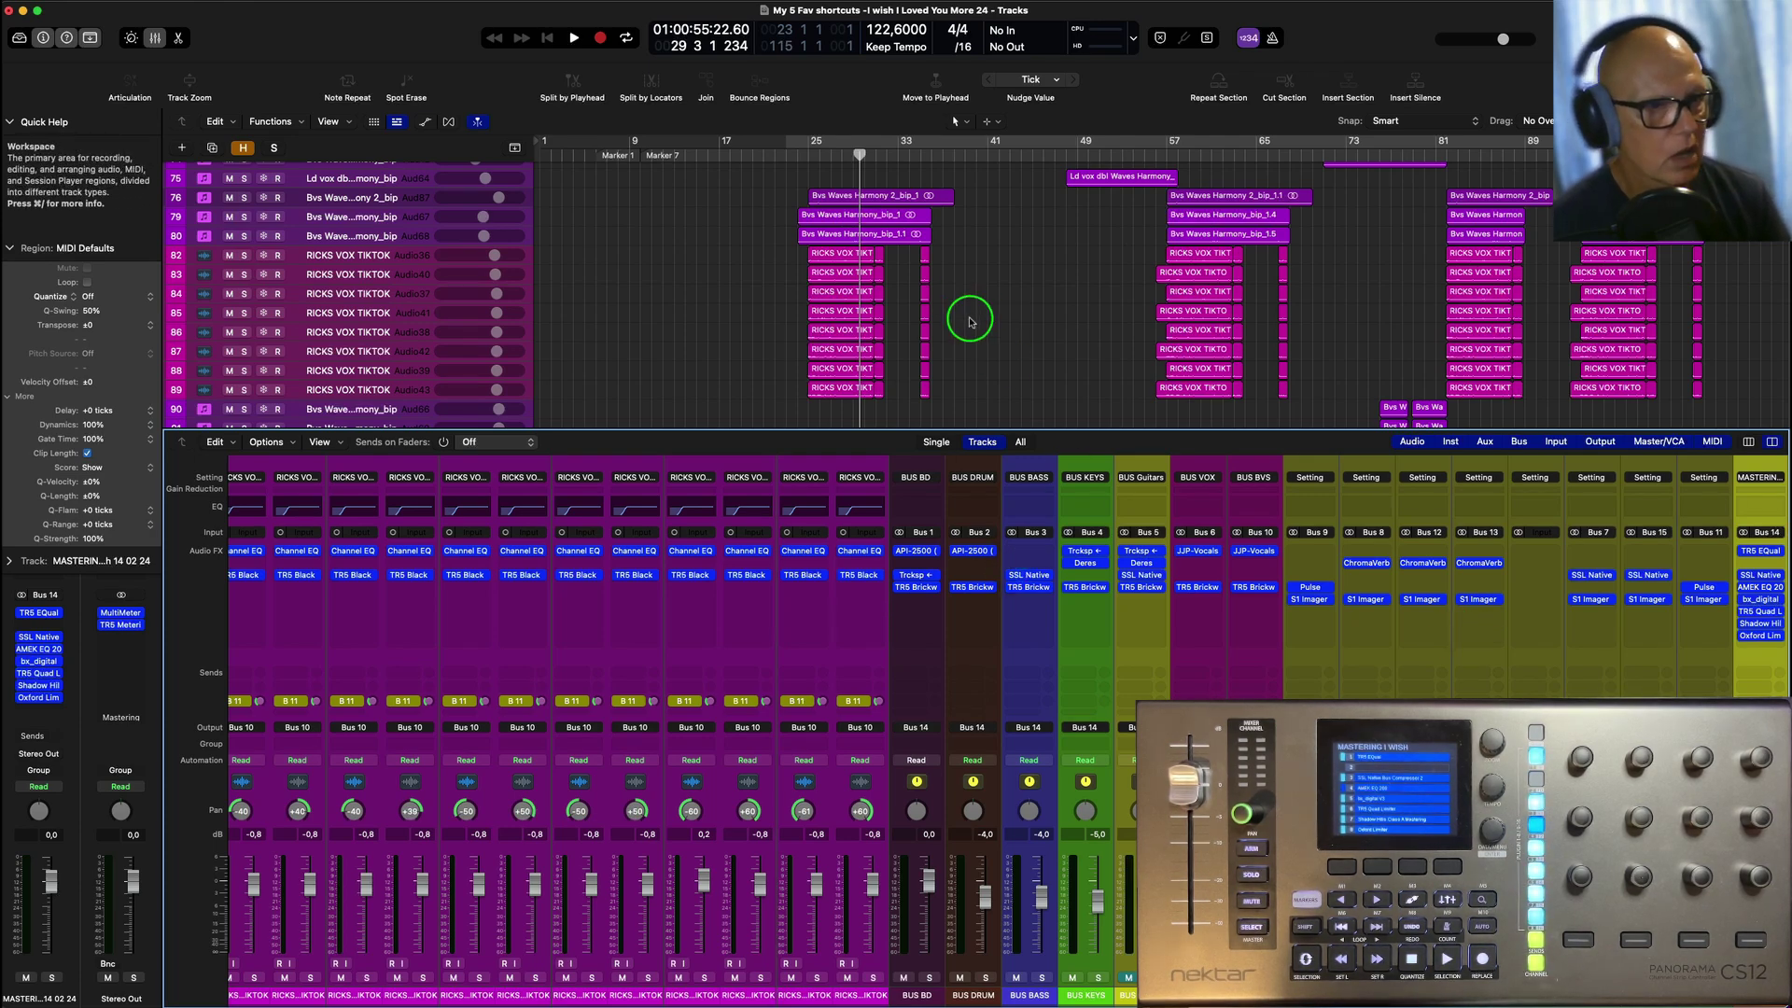
scroll(969, 322, "up", 20)
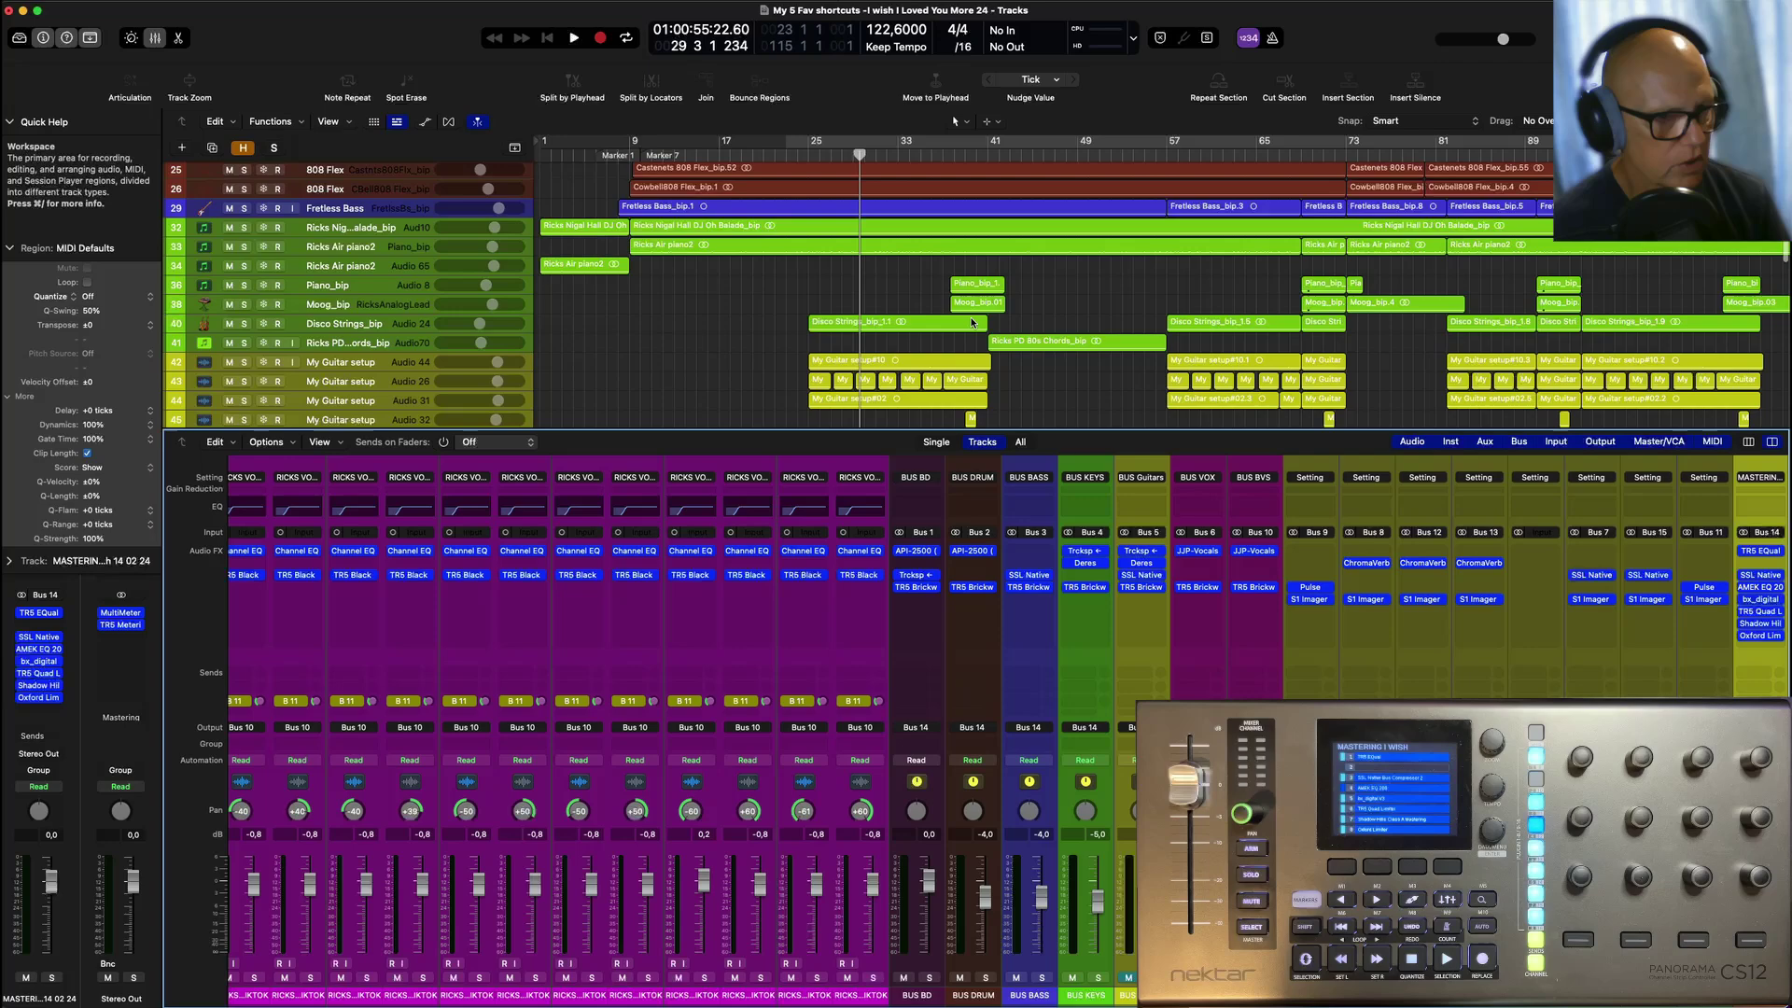
scroll(971, 322, "down", 20)
left_click(950, 324)
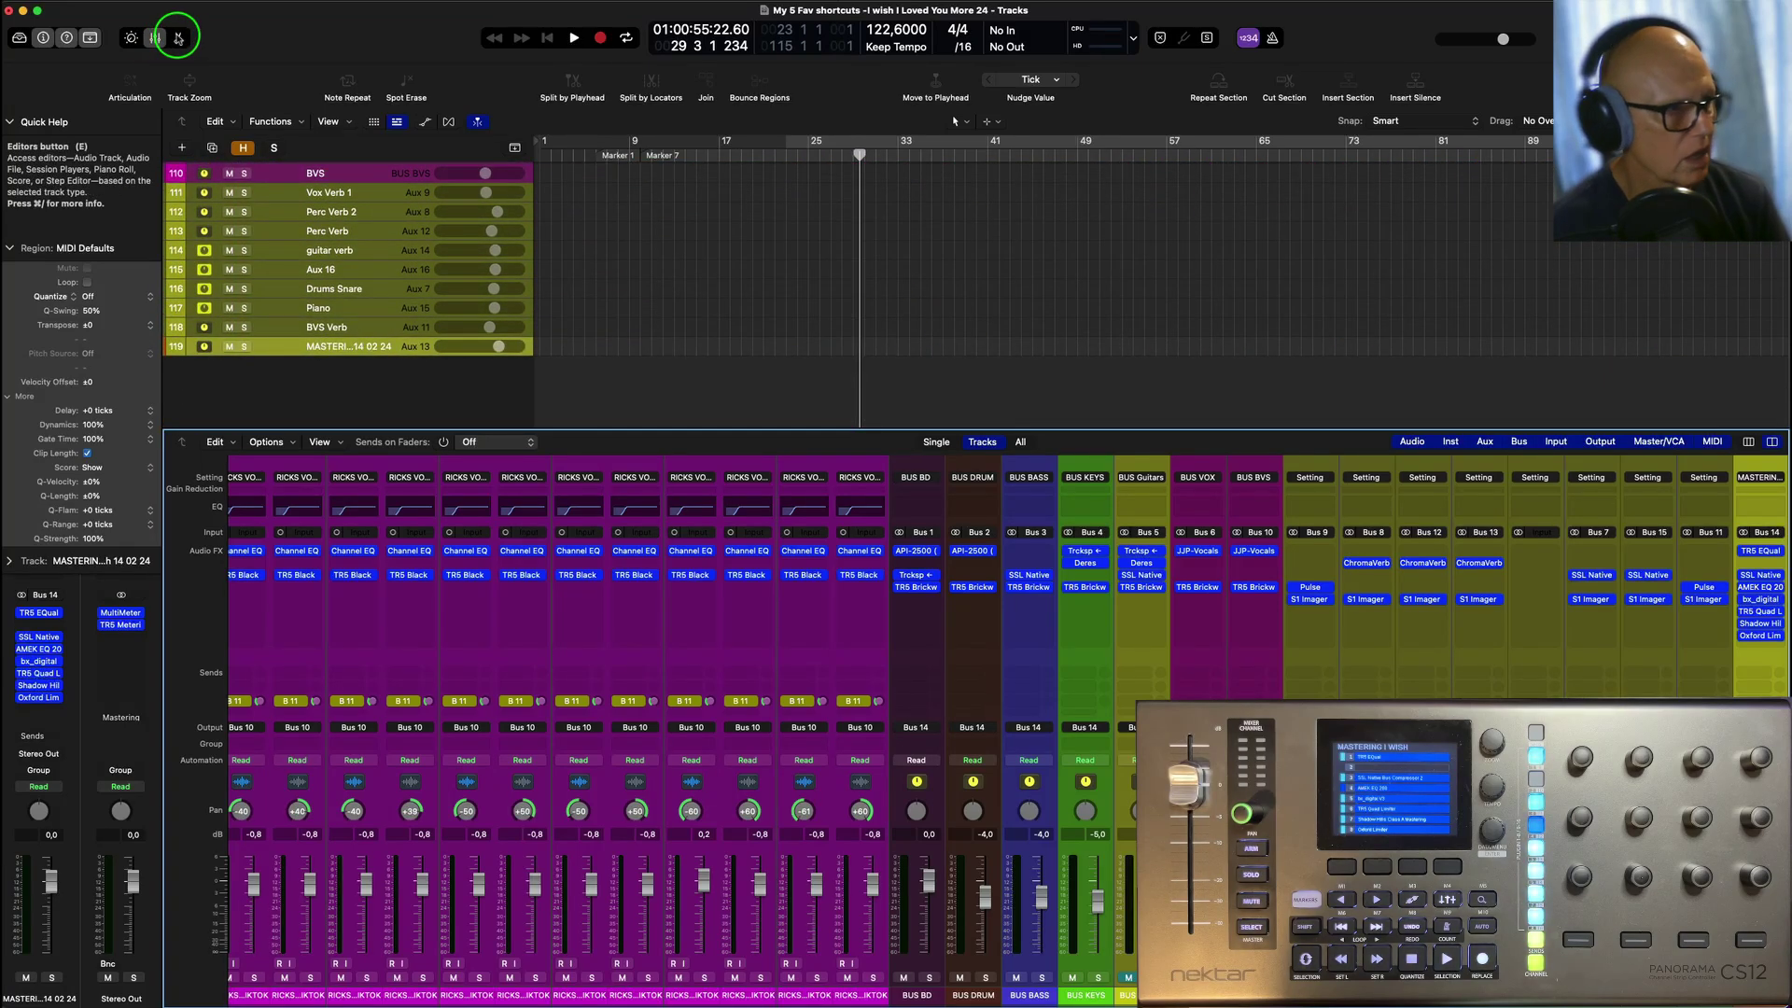
left_click(155, 38)
Step: Look through the whole arrangement from the first track to the mastering bus, and check the mixer briefly
left_click(1132, 504)
scroll(1136, 506, "up", 20)
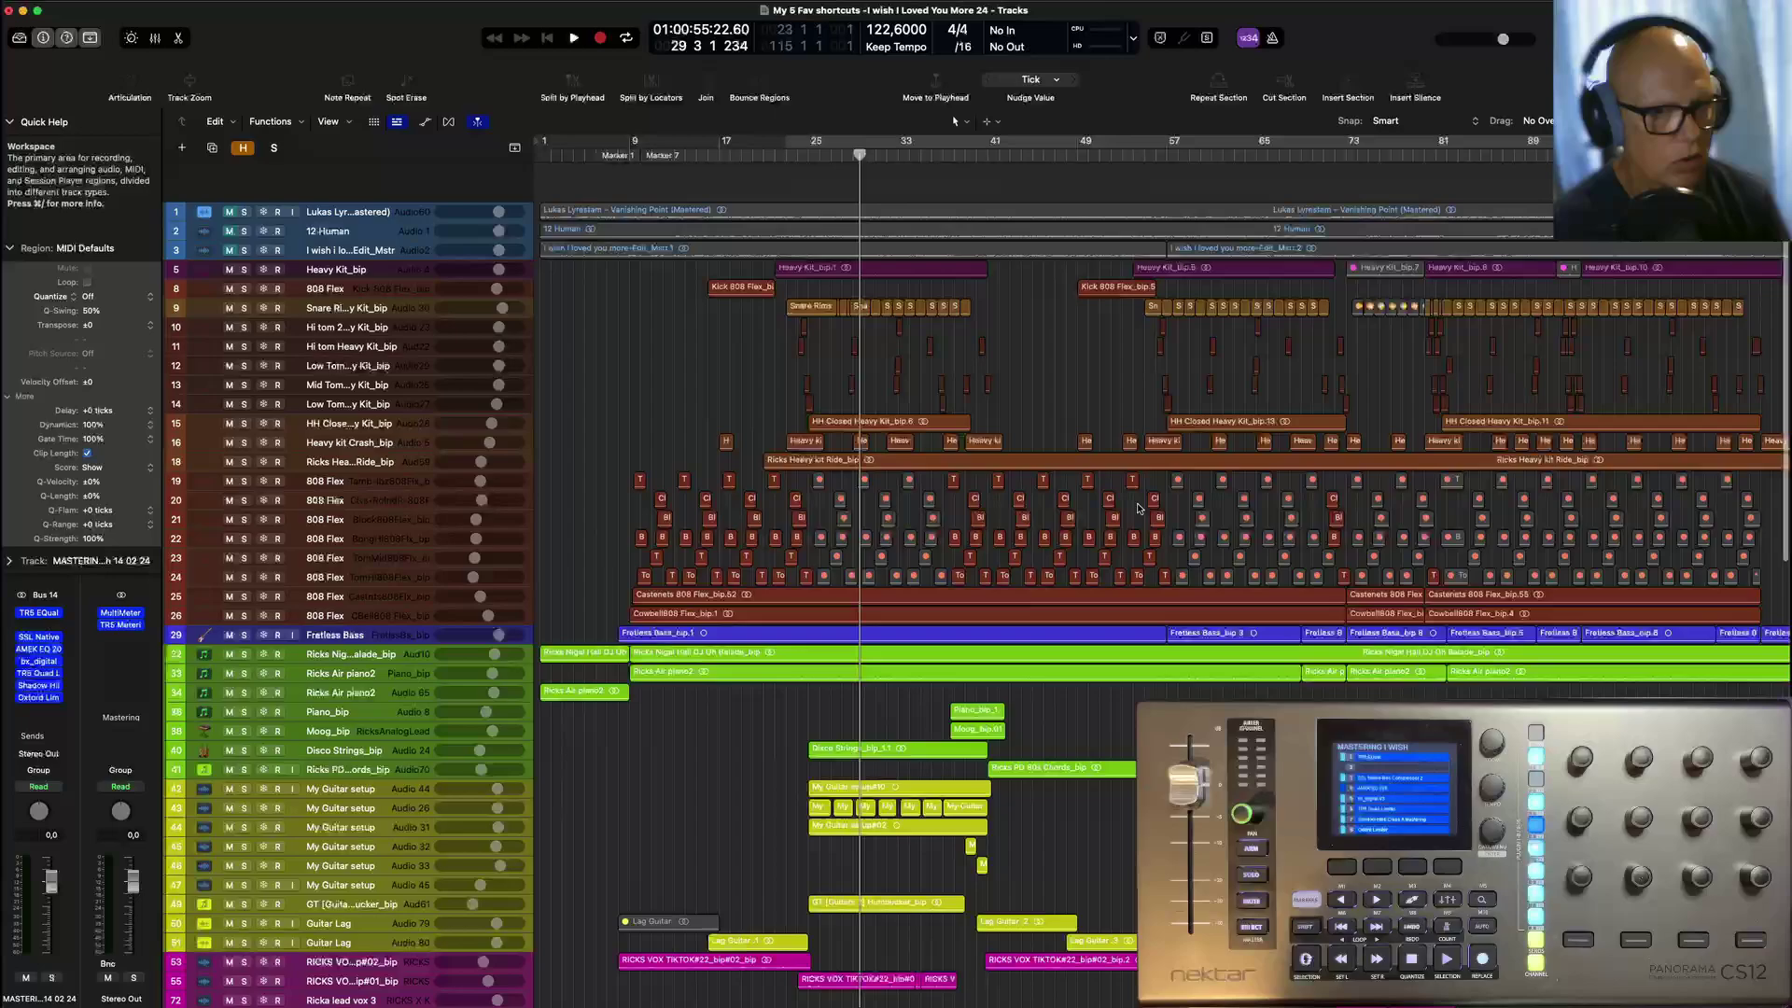
scroll(1138, 508, "down", 10)
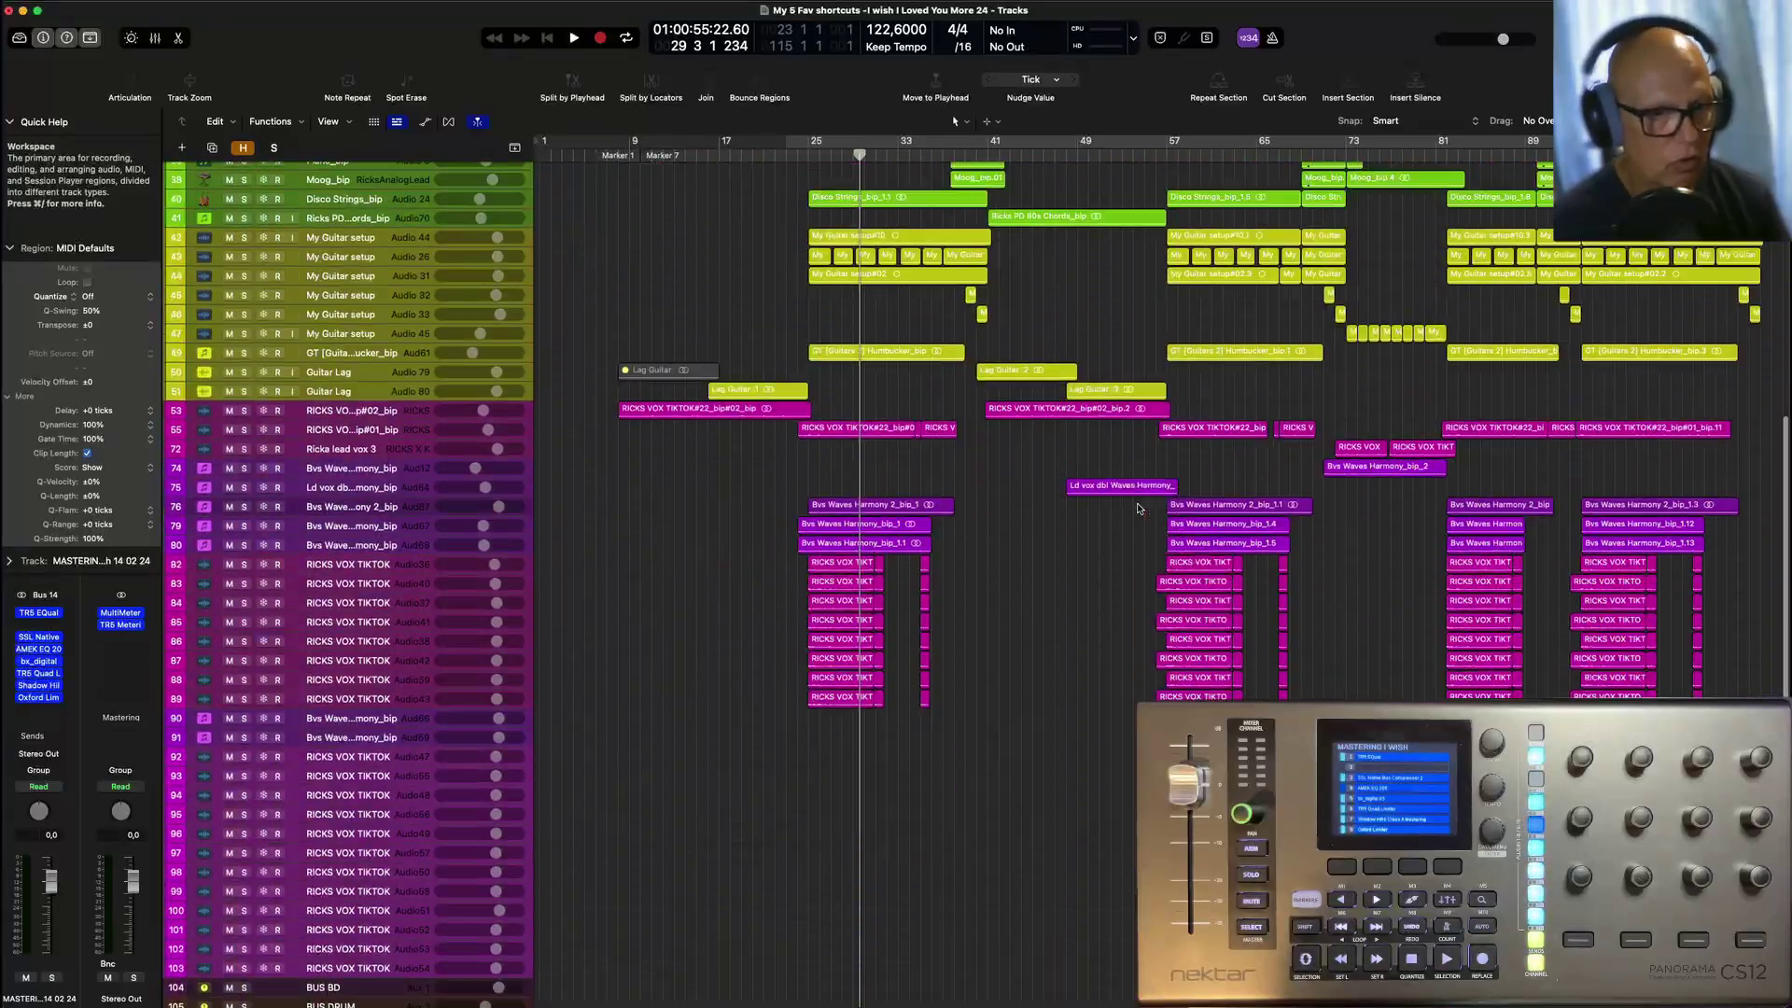
scroll(1138, 508, "up", 10)
scroll(1138, 508, "down", 5)
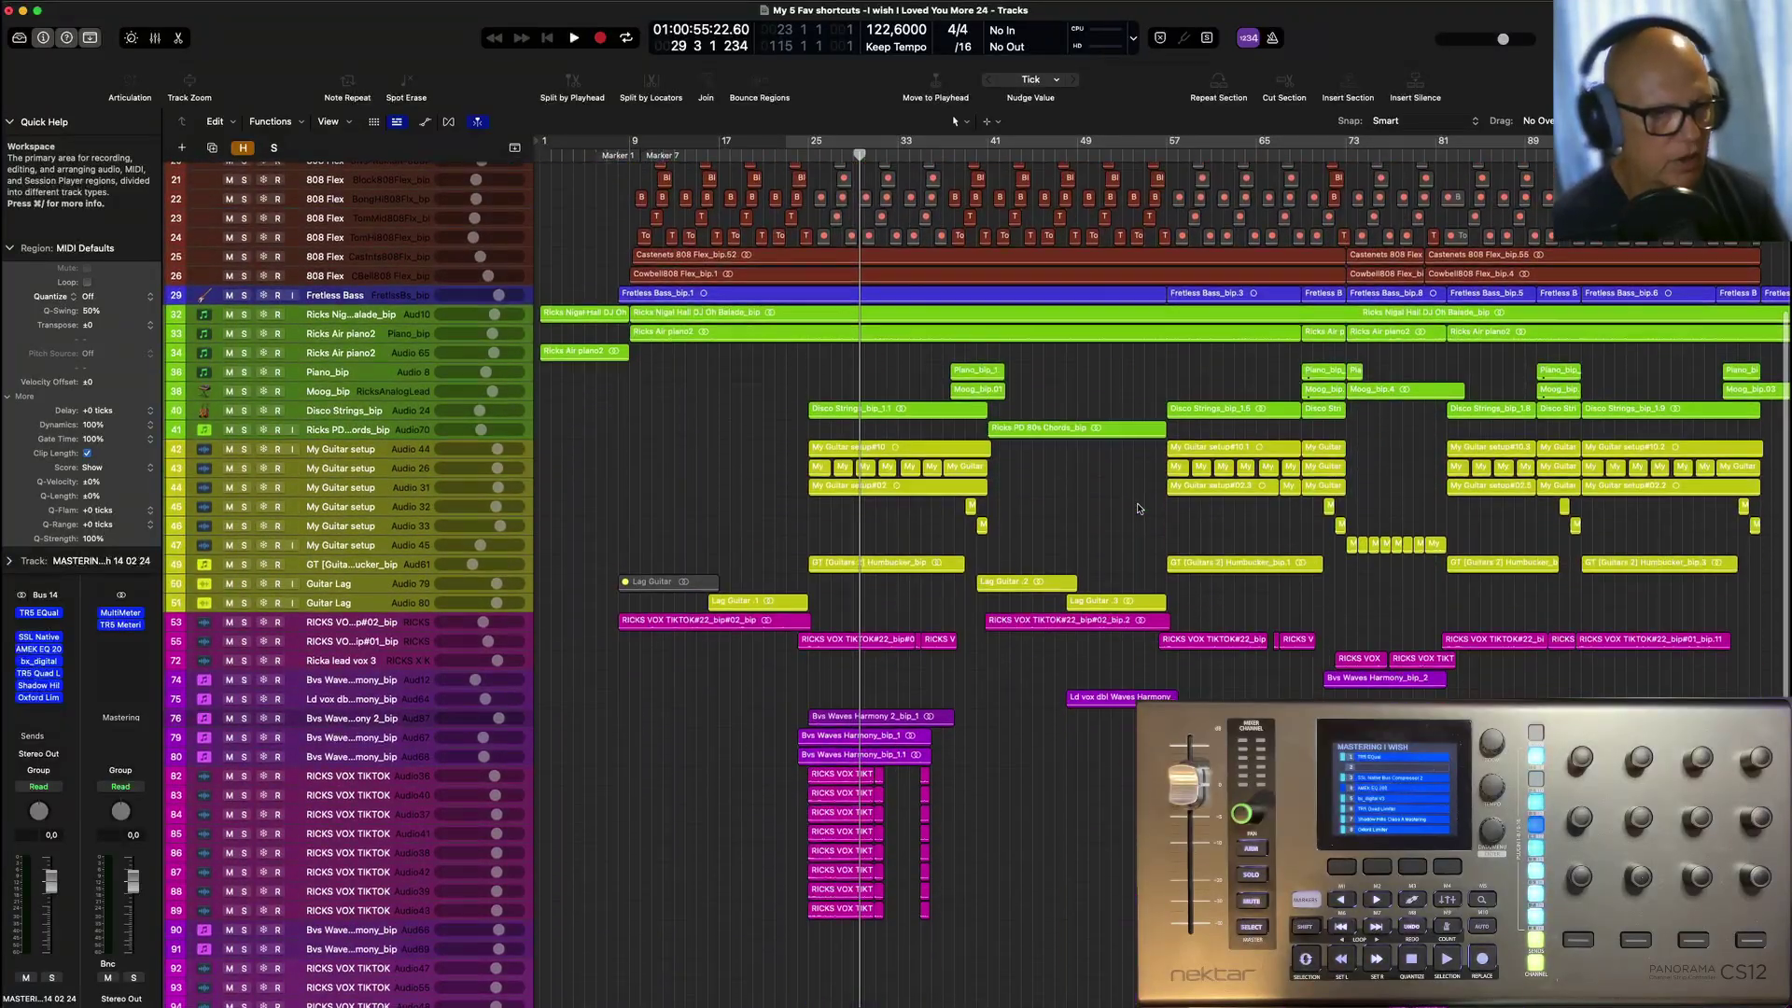
scroll(1138, 508, "up", 3)
scroll(1137, 508, "down", 15)
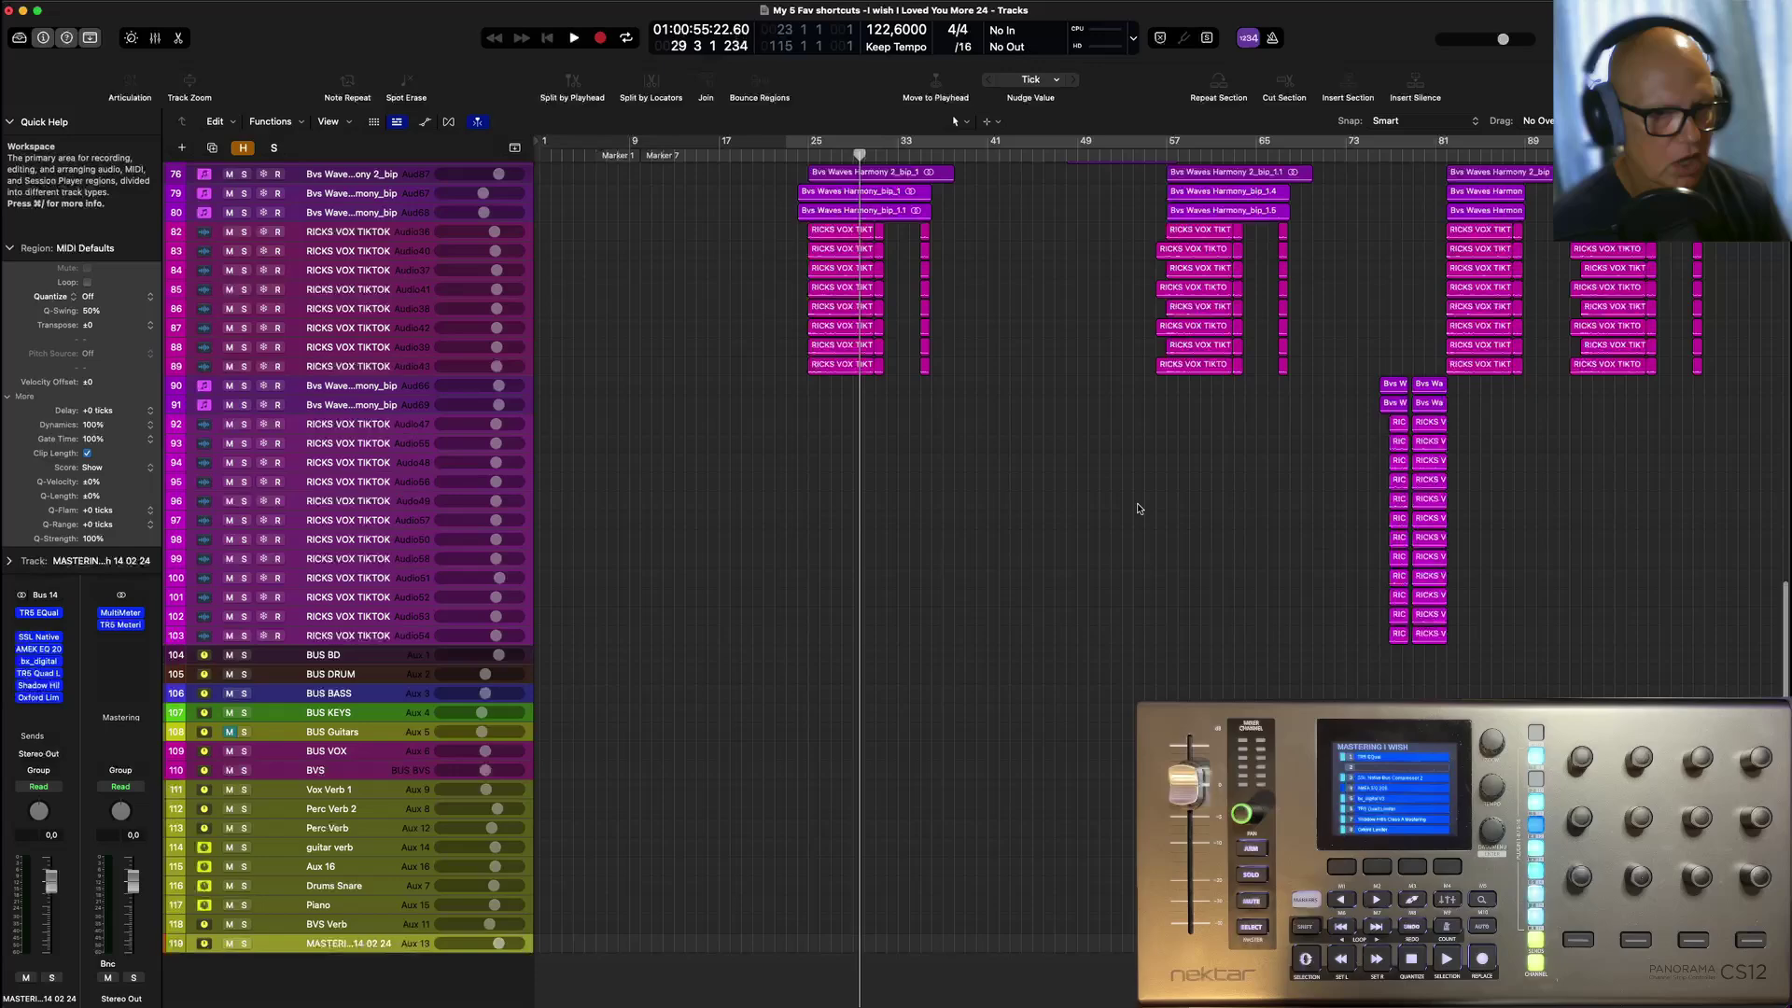
scroll(1137, 508, "up", 15)
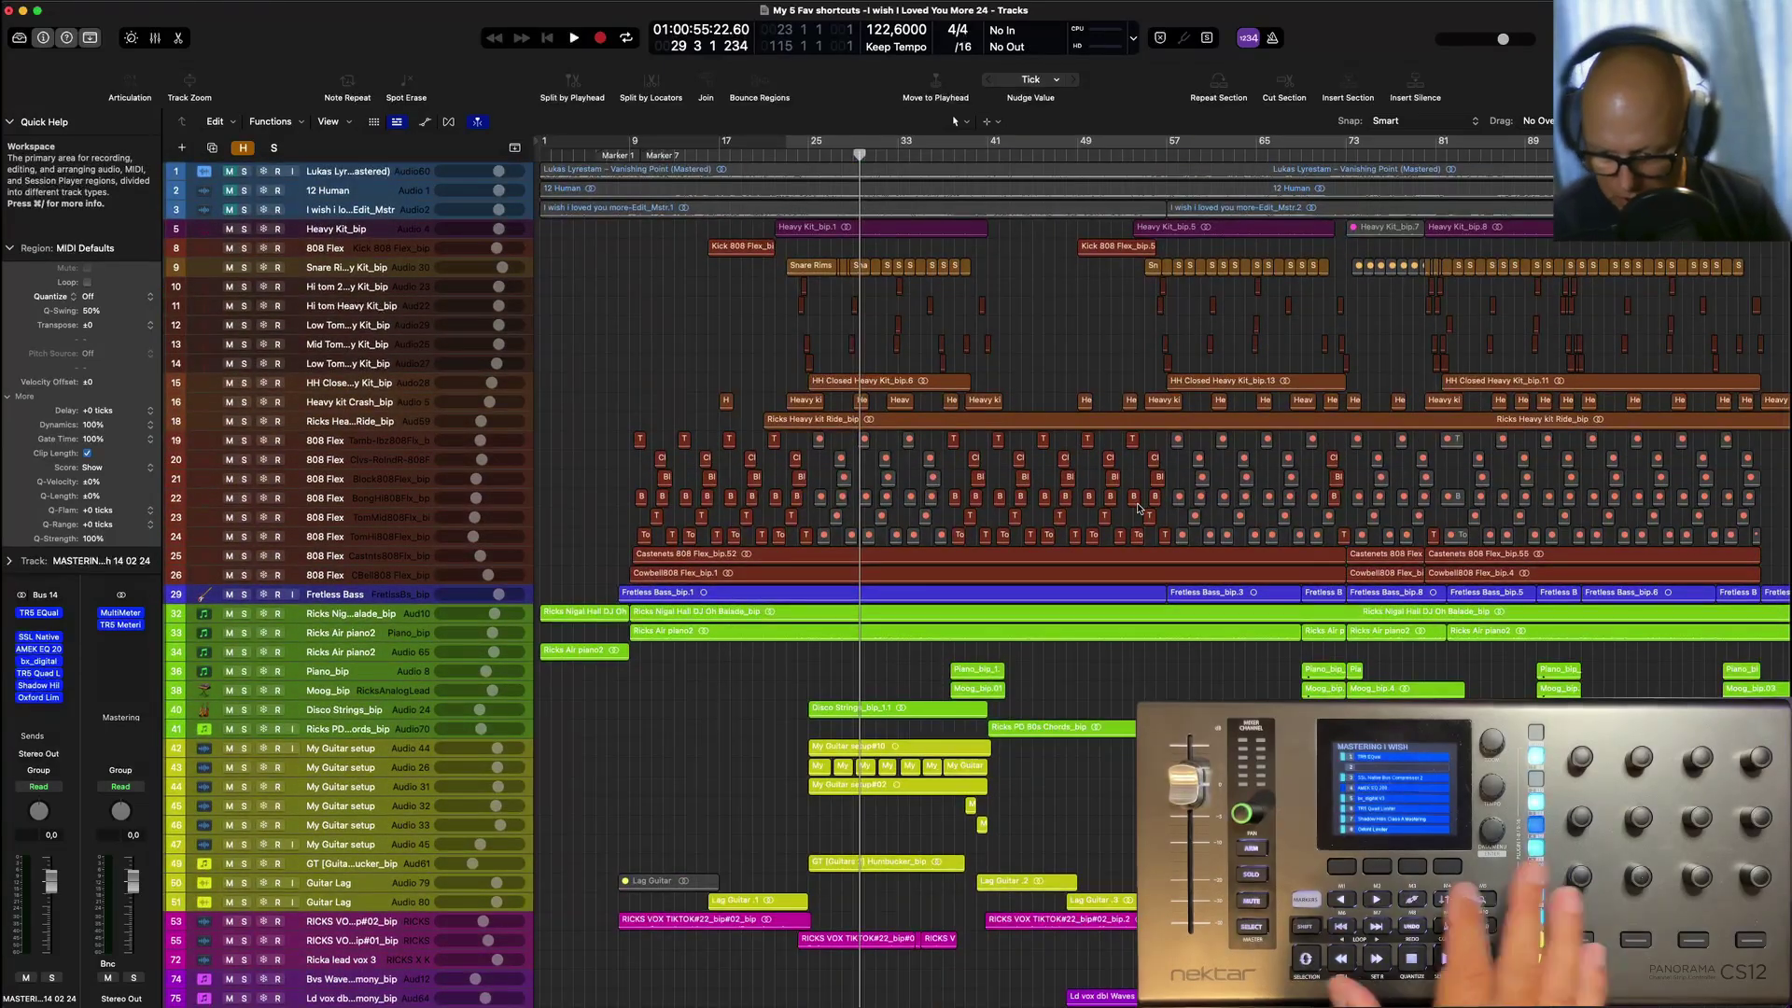
key("x")
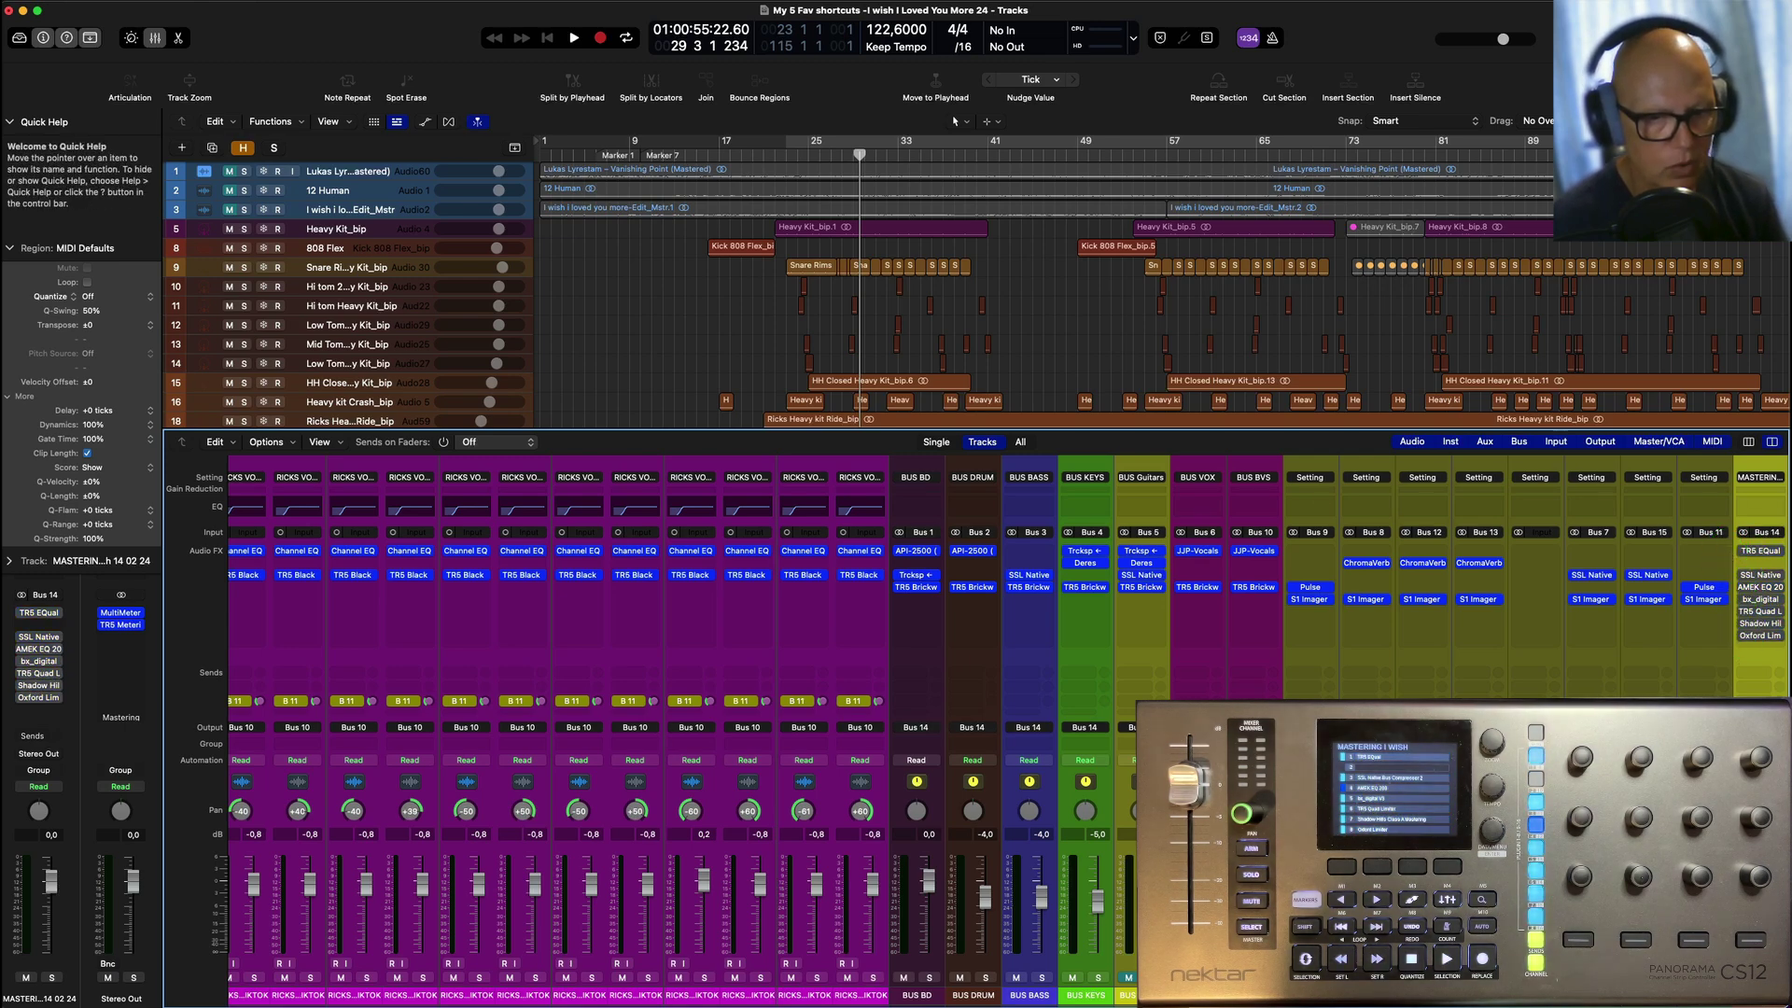
key("x")
Step: Turn on the cycle range over the whole song and bounce the project, adding "-MD" to the file name
left_click(570, 142)
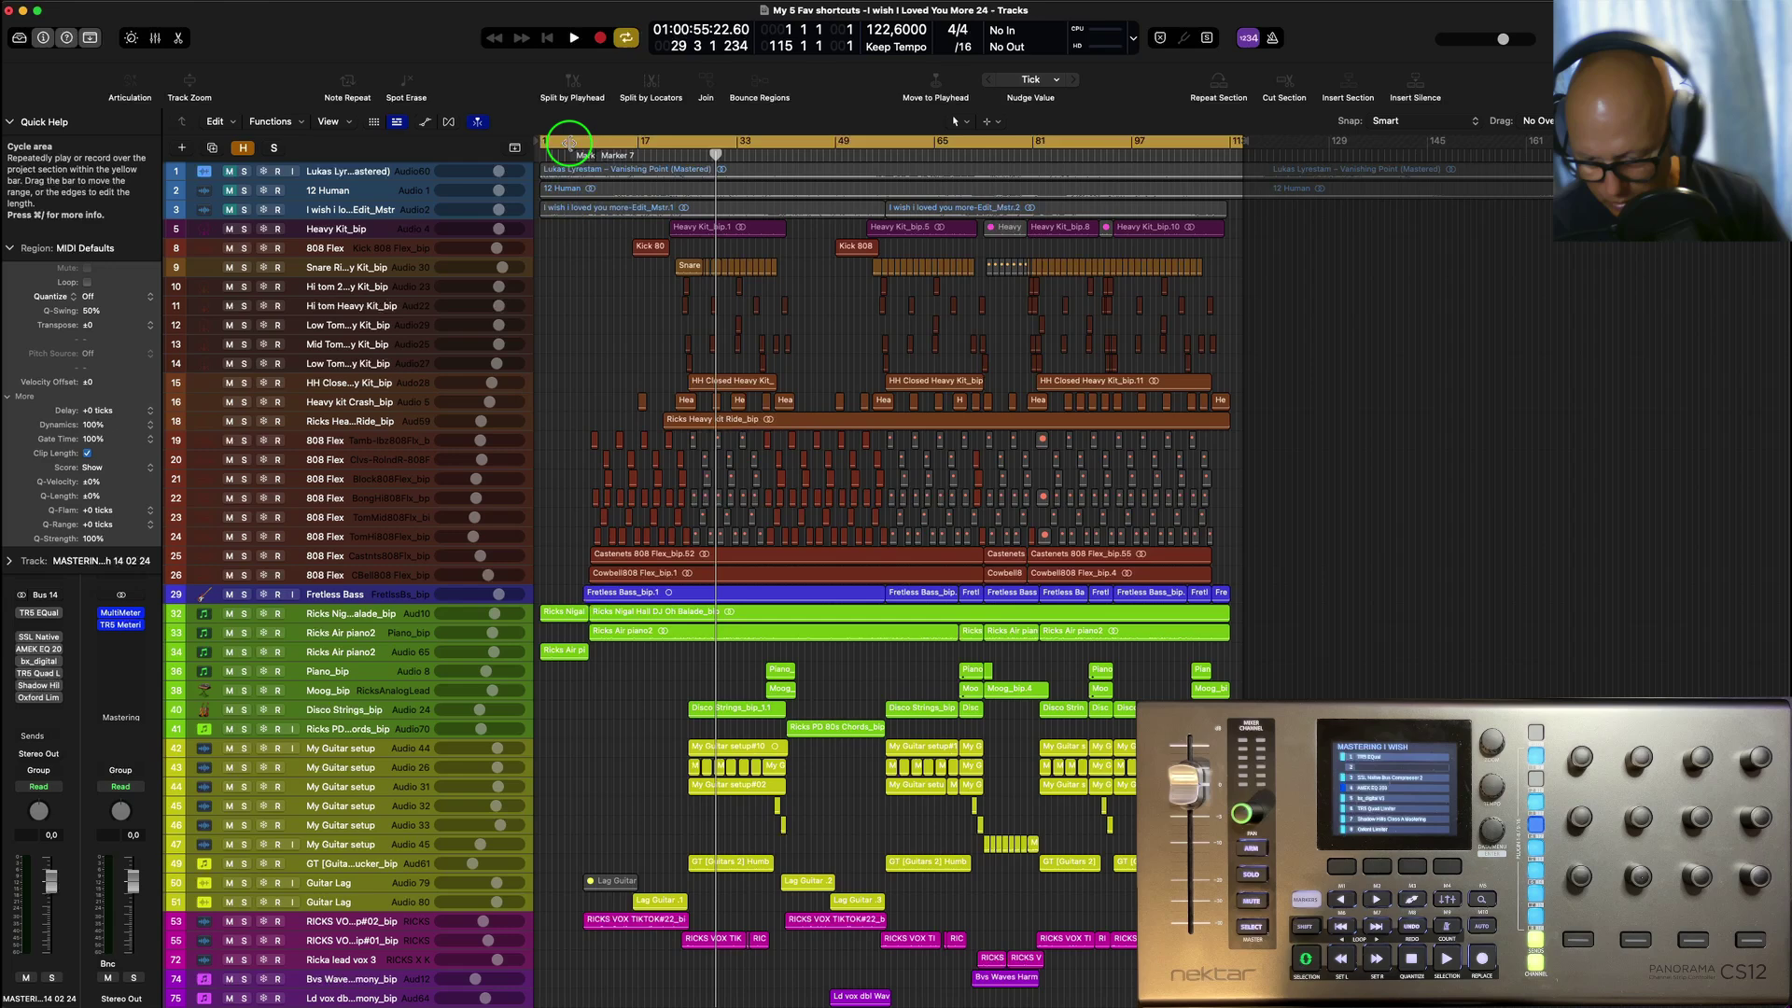
key("super+b")
left_click(1081, 466)
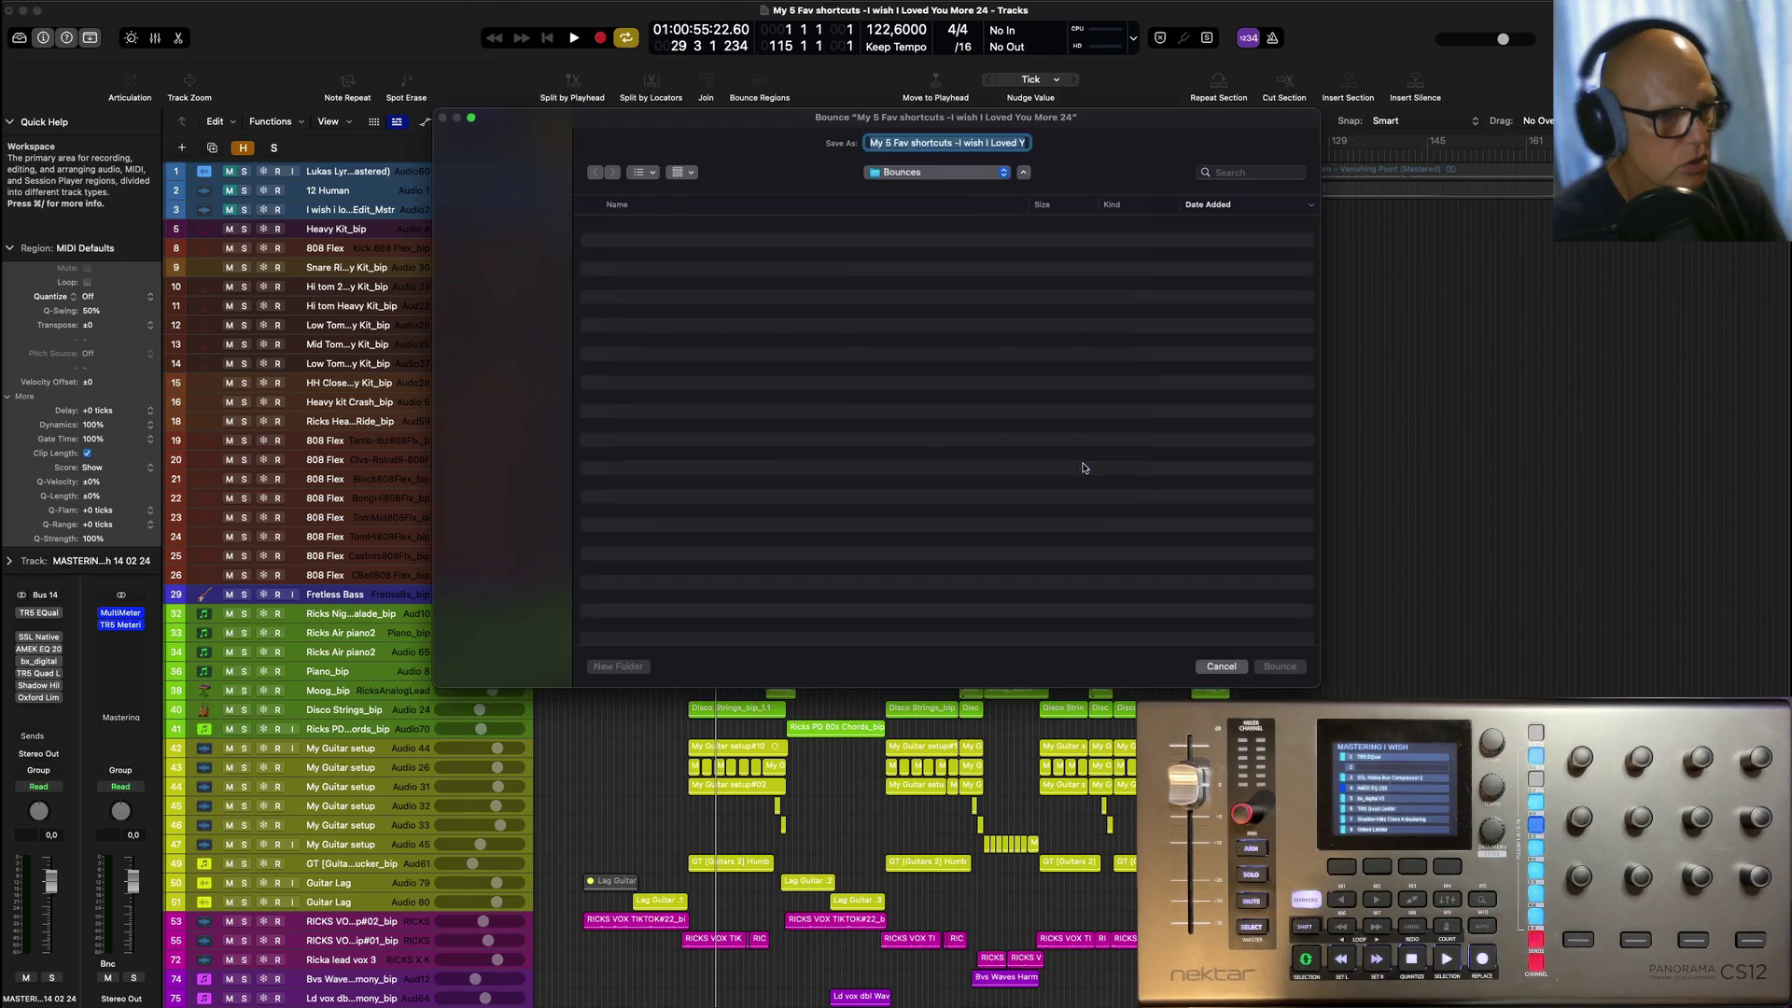
key("Right")
type("-")
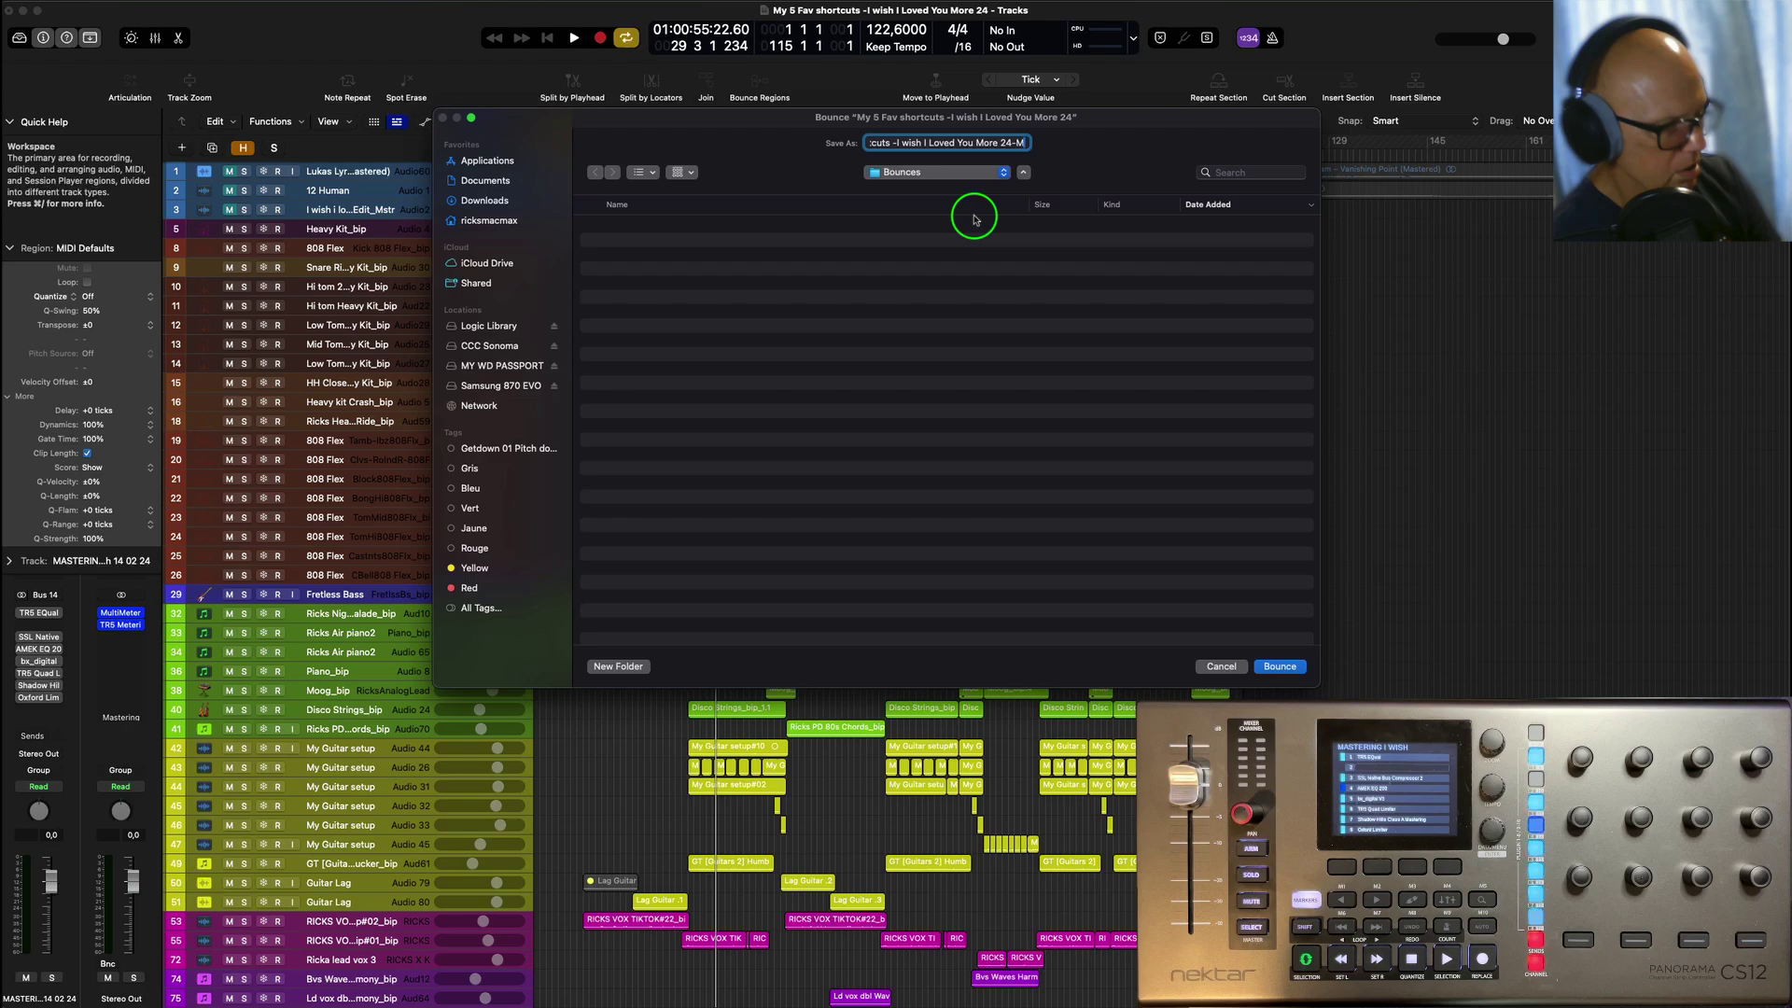
left_click(1074, 357)
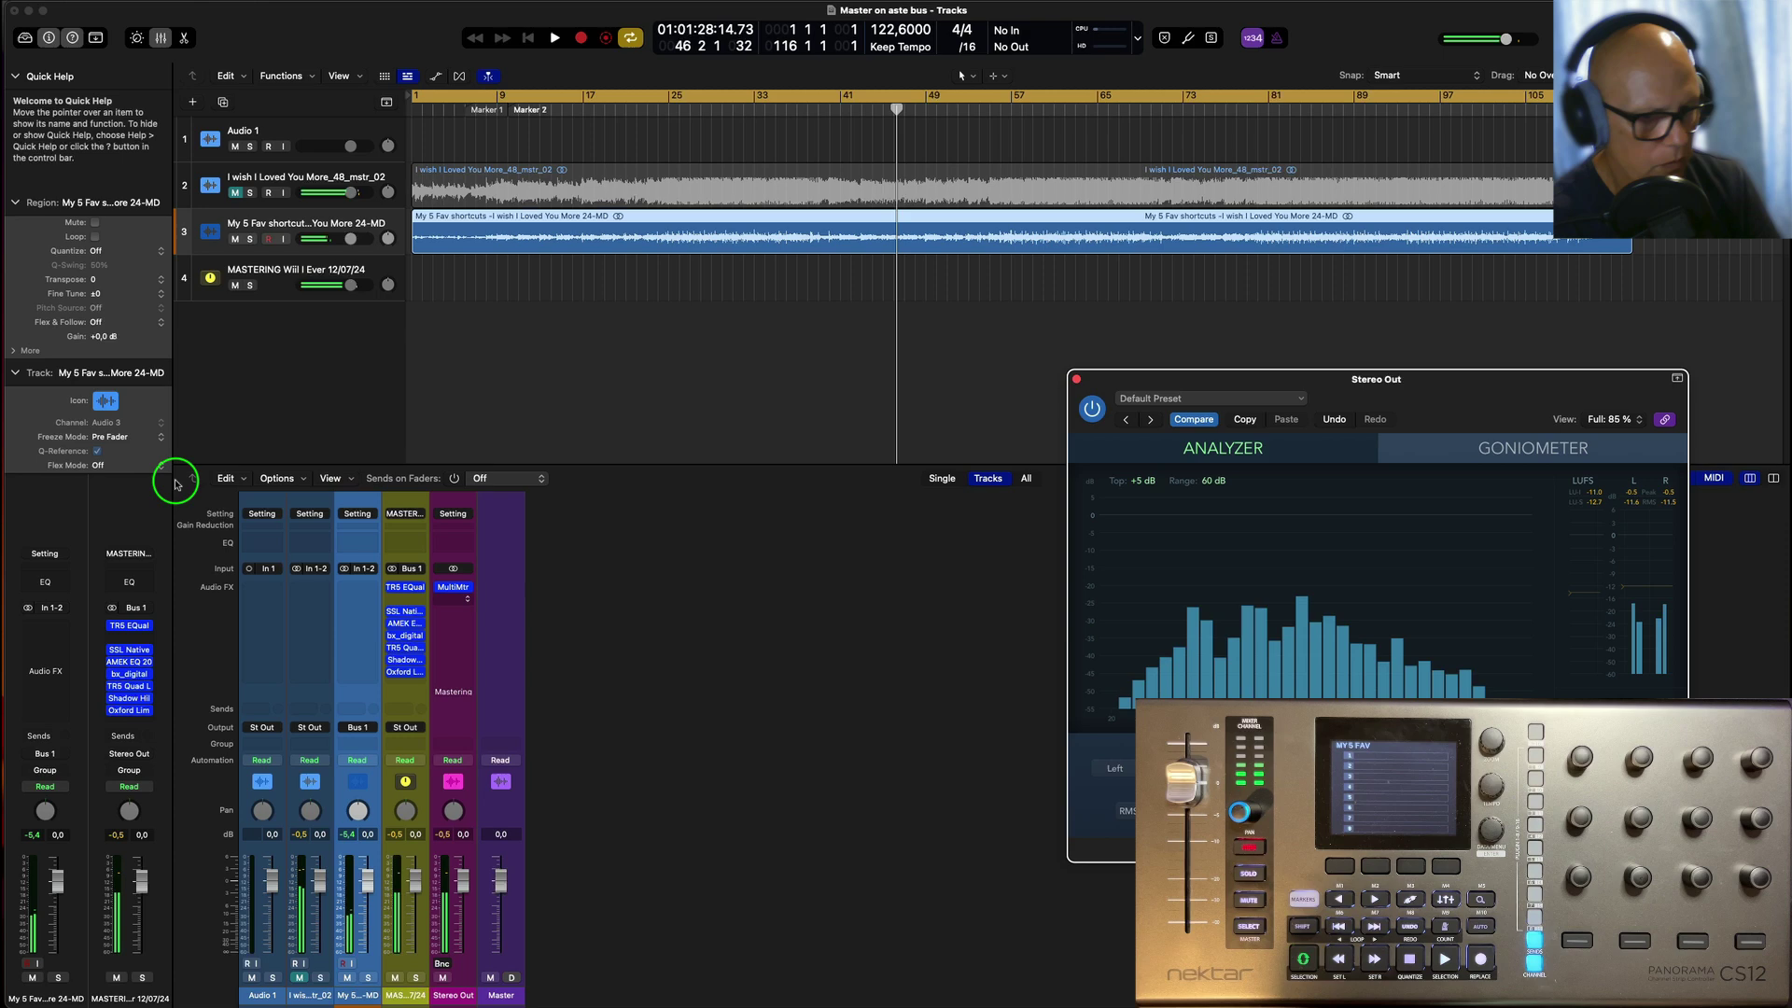
Step: In the Master on aste bus project, select the mastering bus and bounce the song as a 24-bit, 44100 Wave file
left_click(399, 987)
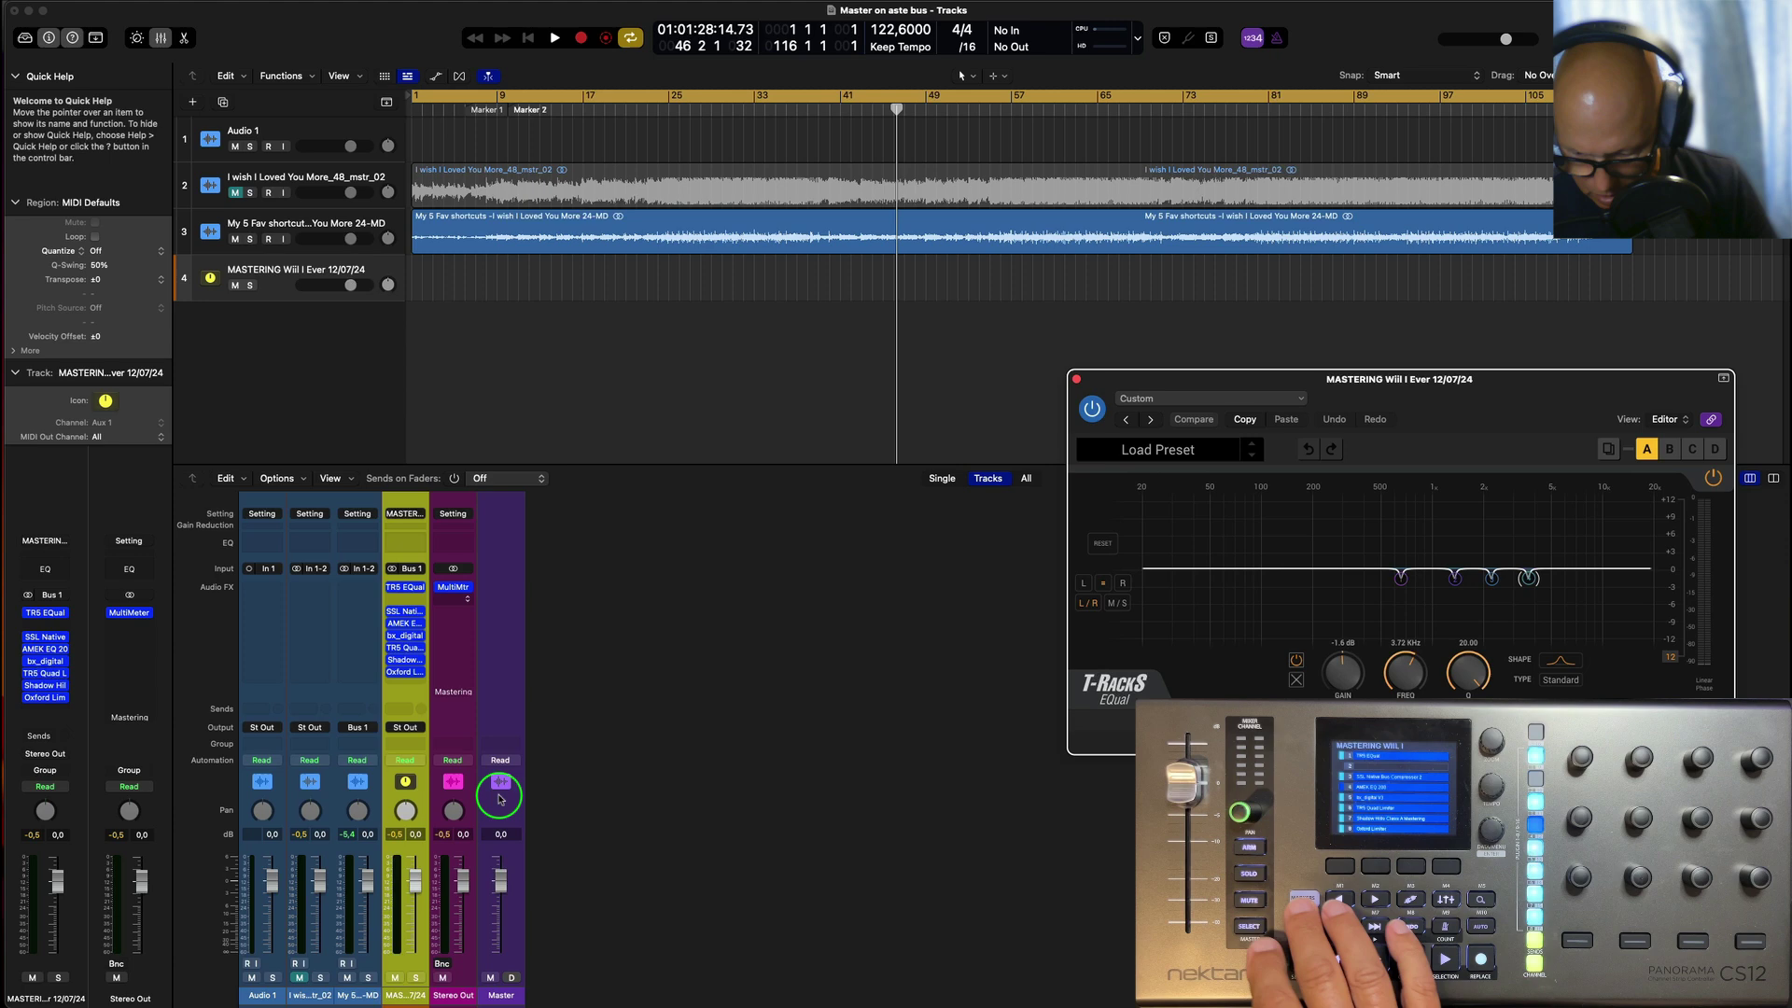
key("super+b")
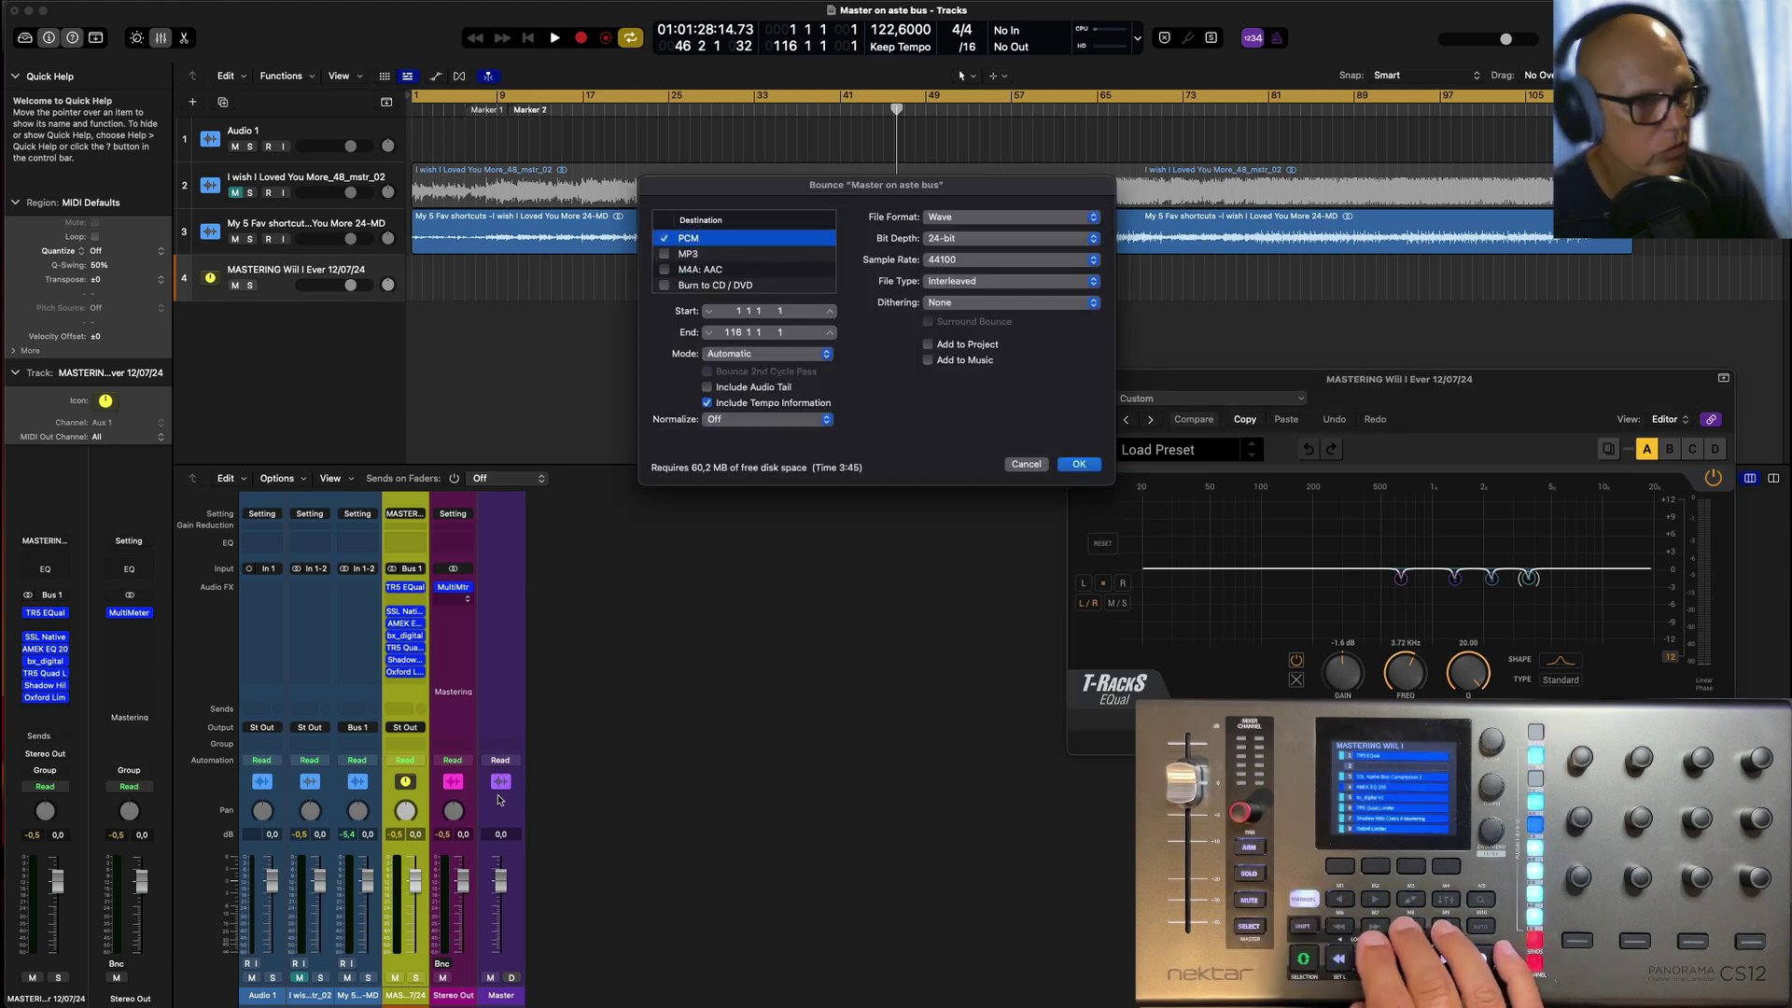
left_click(1079, 464)
left_click(846, 147)
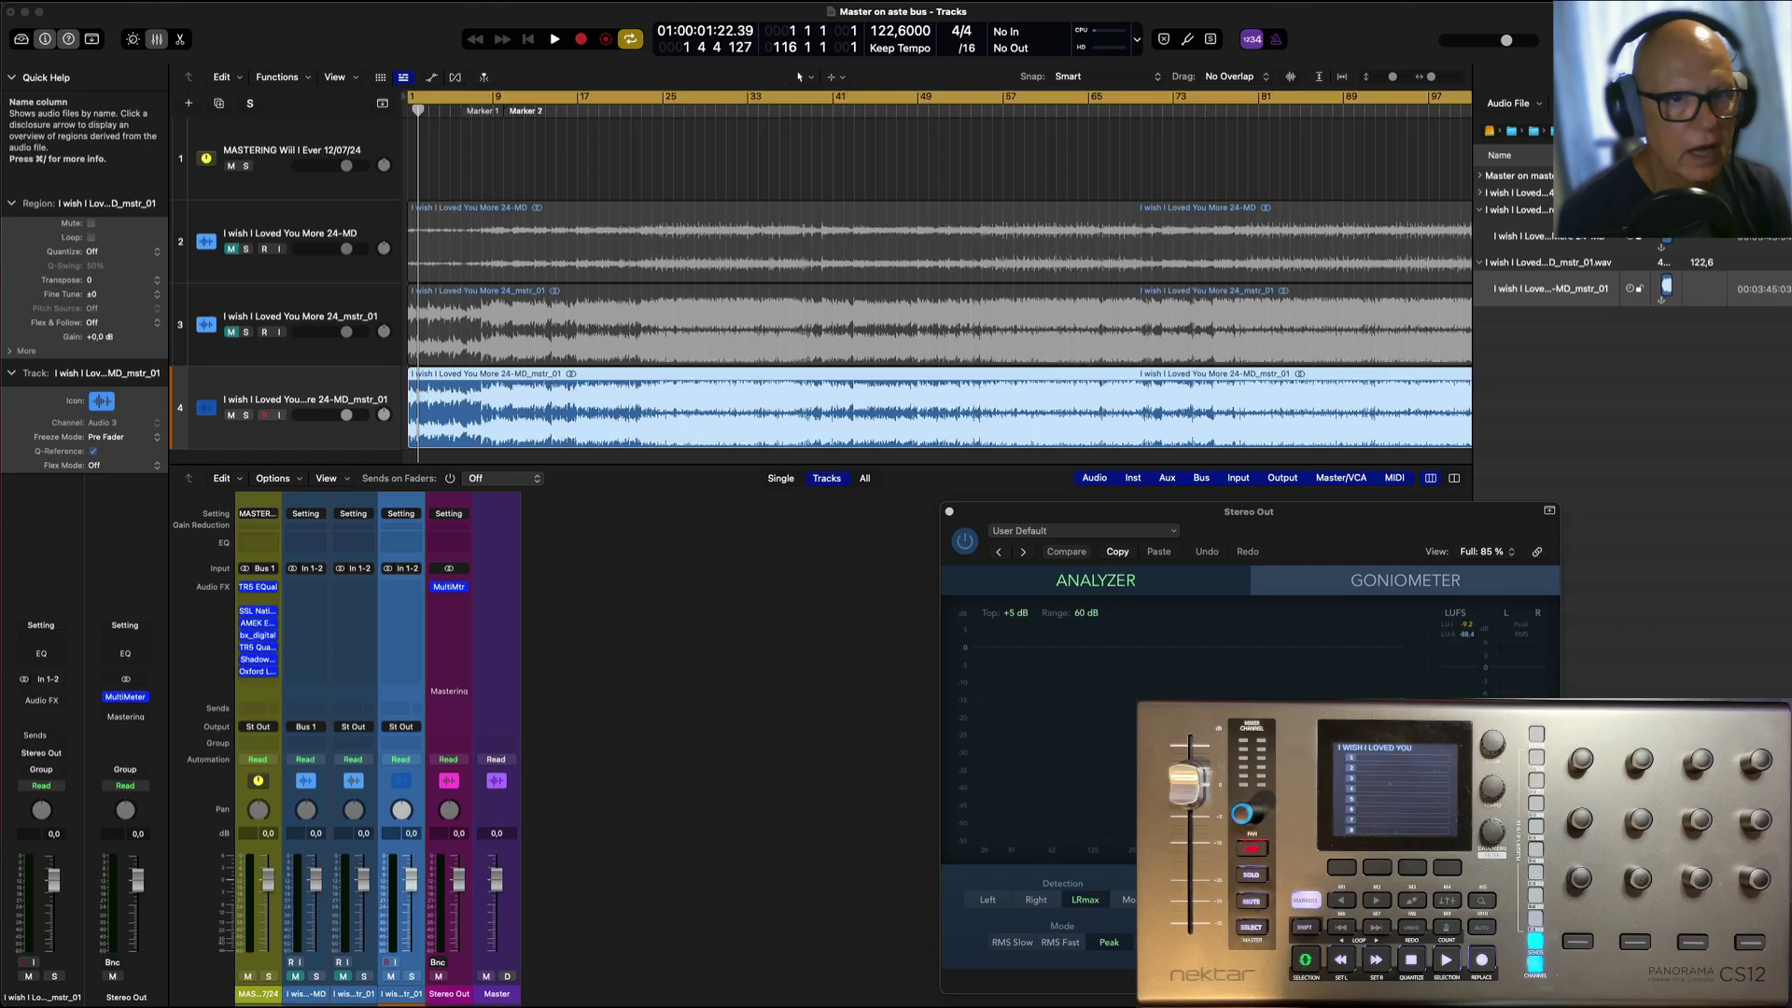
Step: Hide the audio file browser and play back the I wish I Loved You More 24-MD_mstr_01 track
left_click(1770, 39)
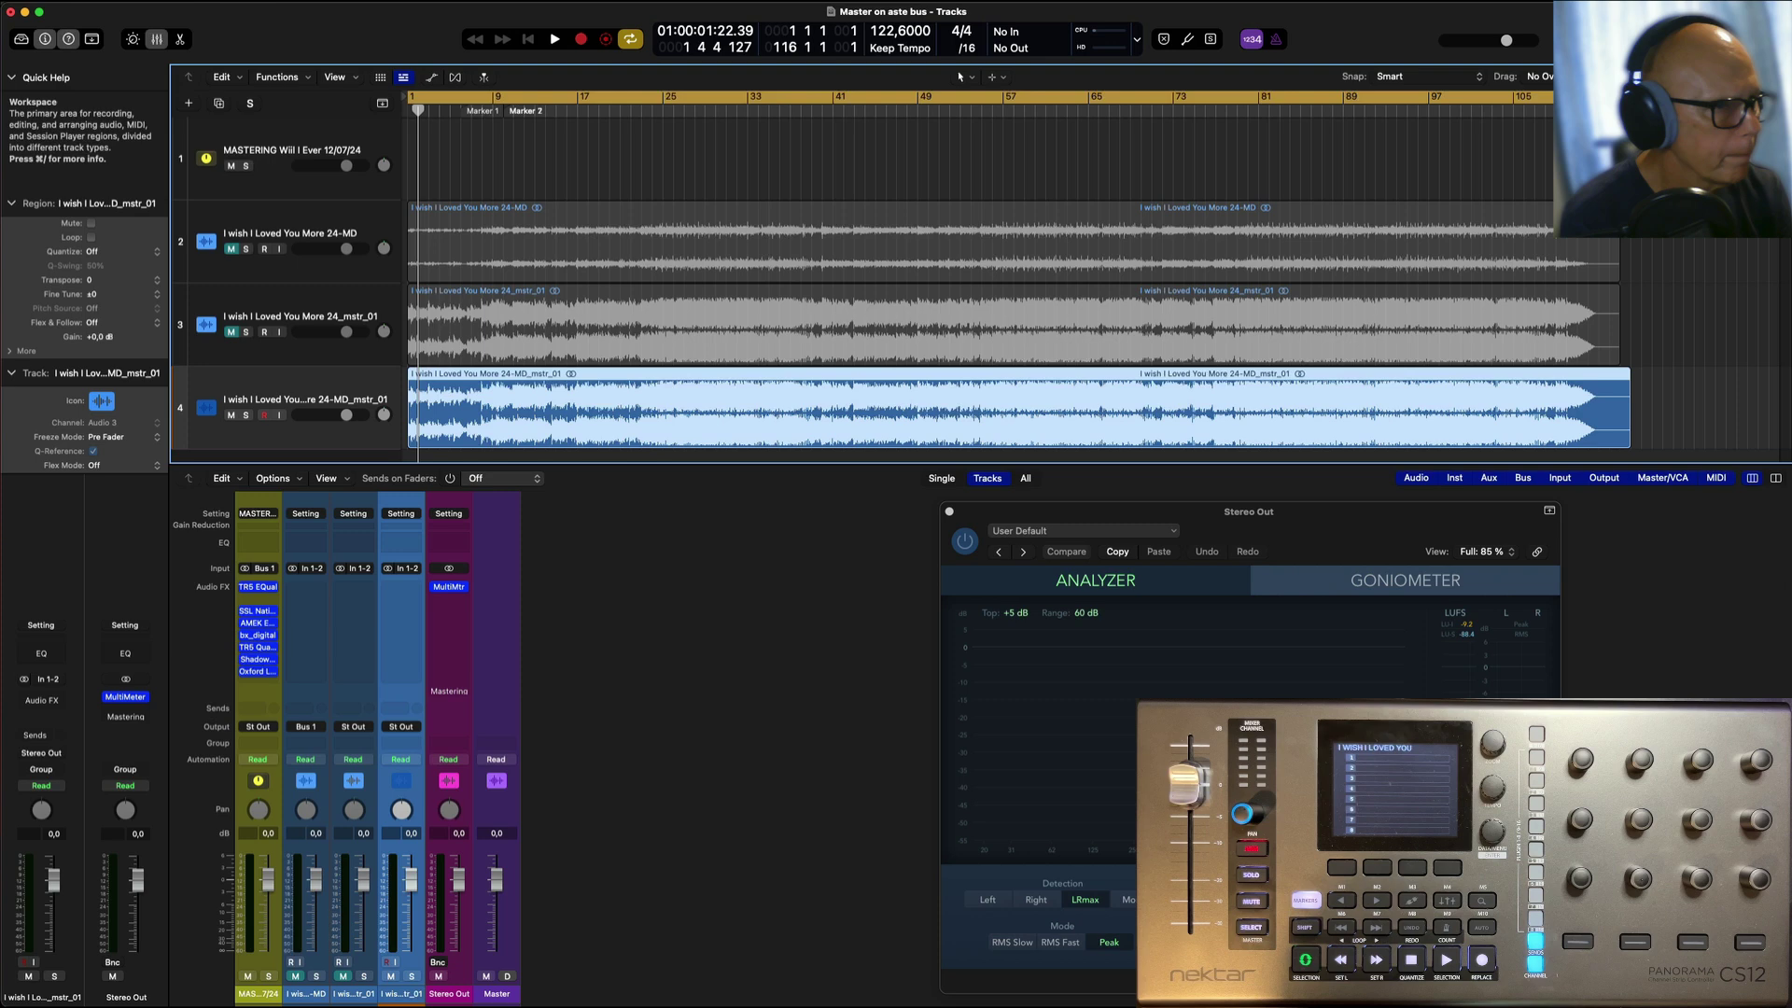
left_click(550, 394)
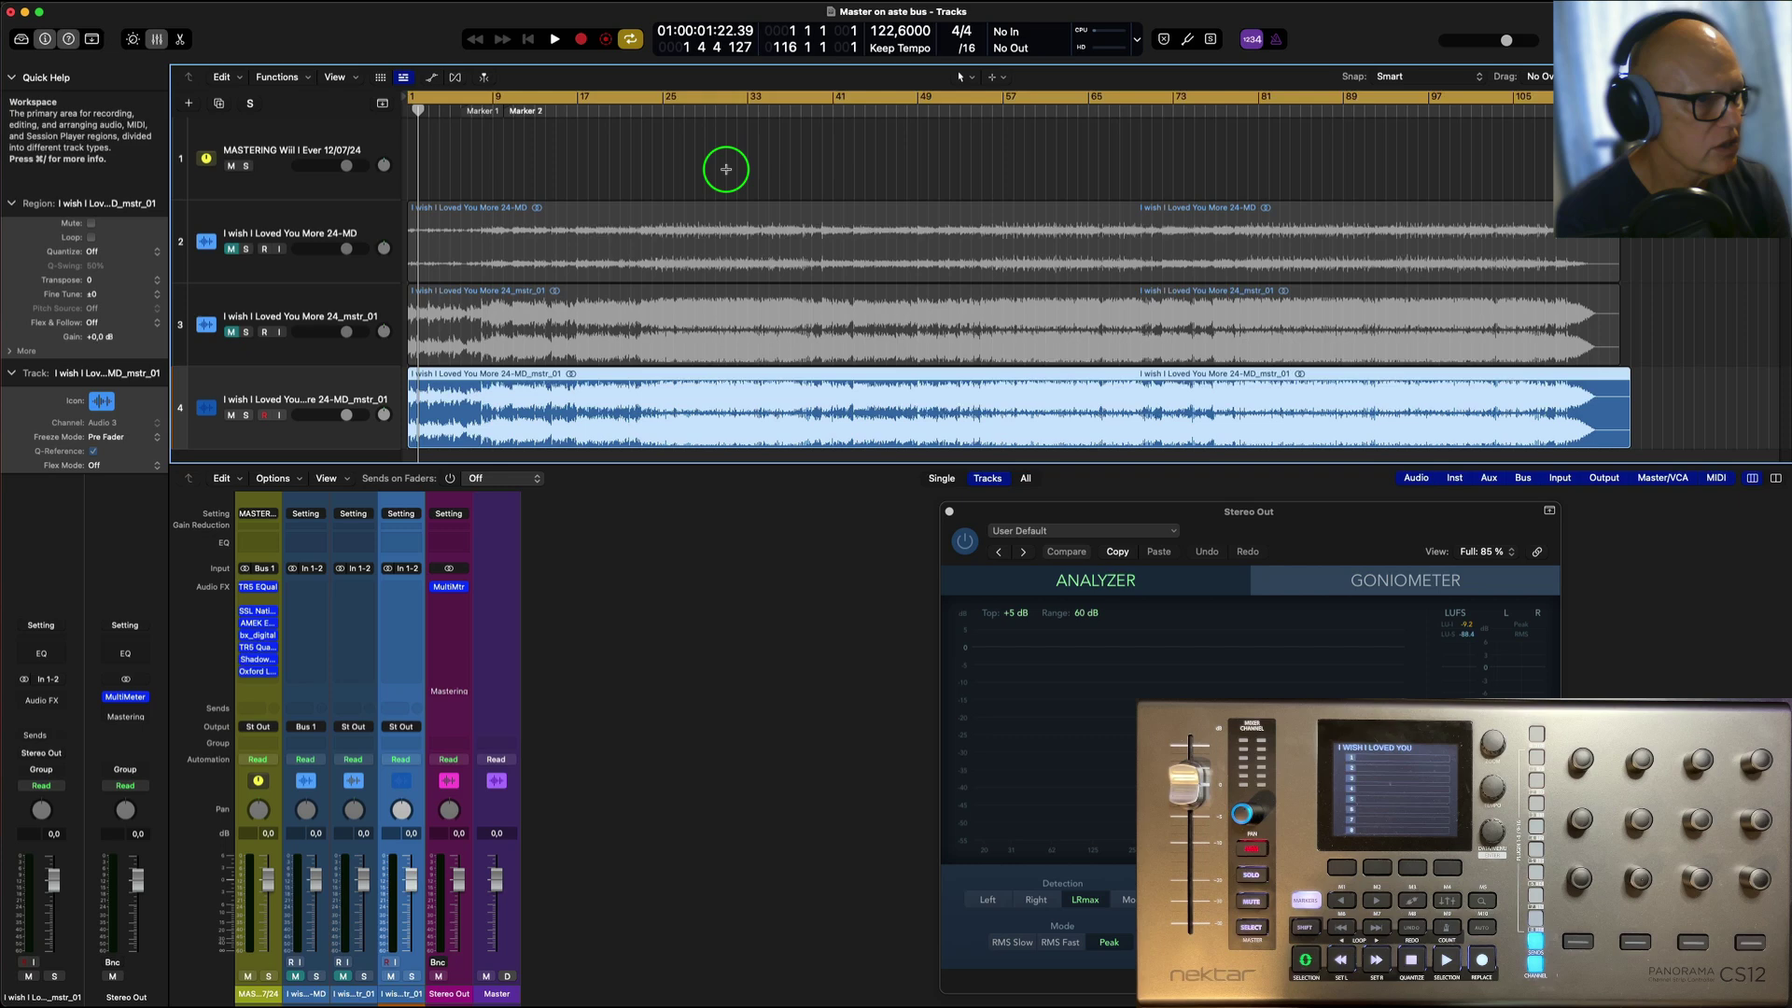
key("space")
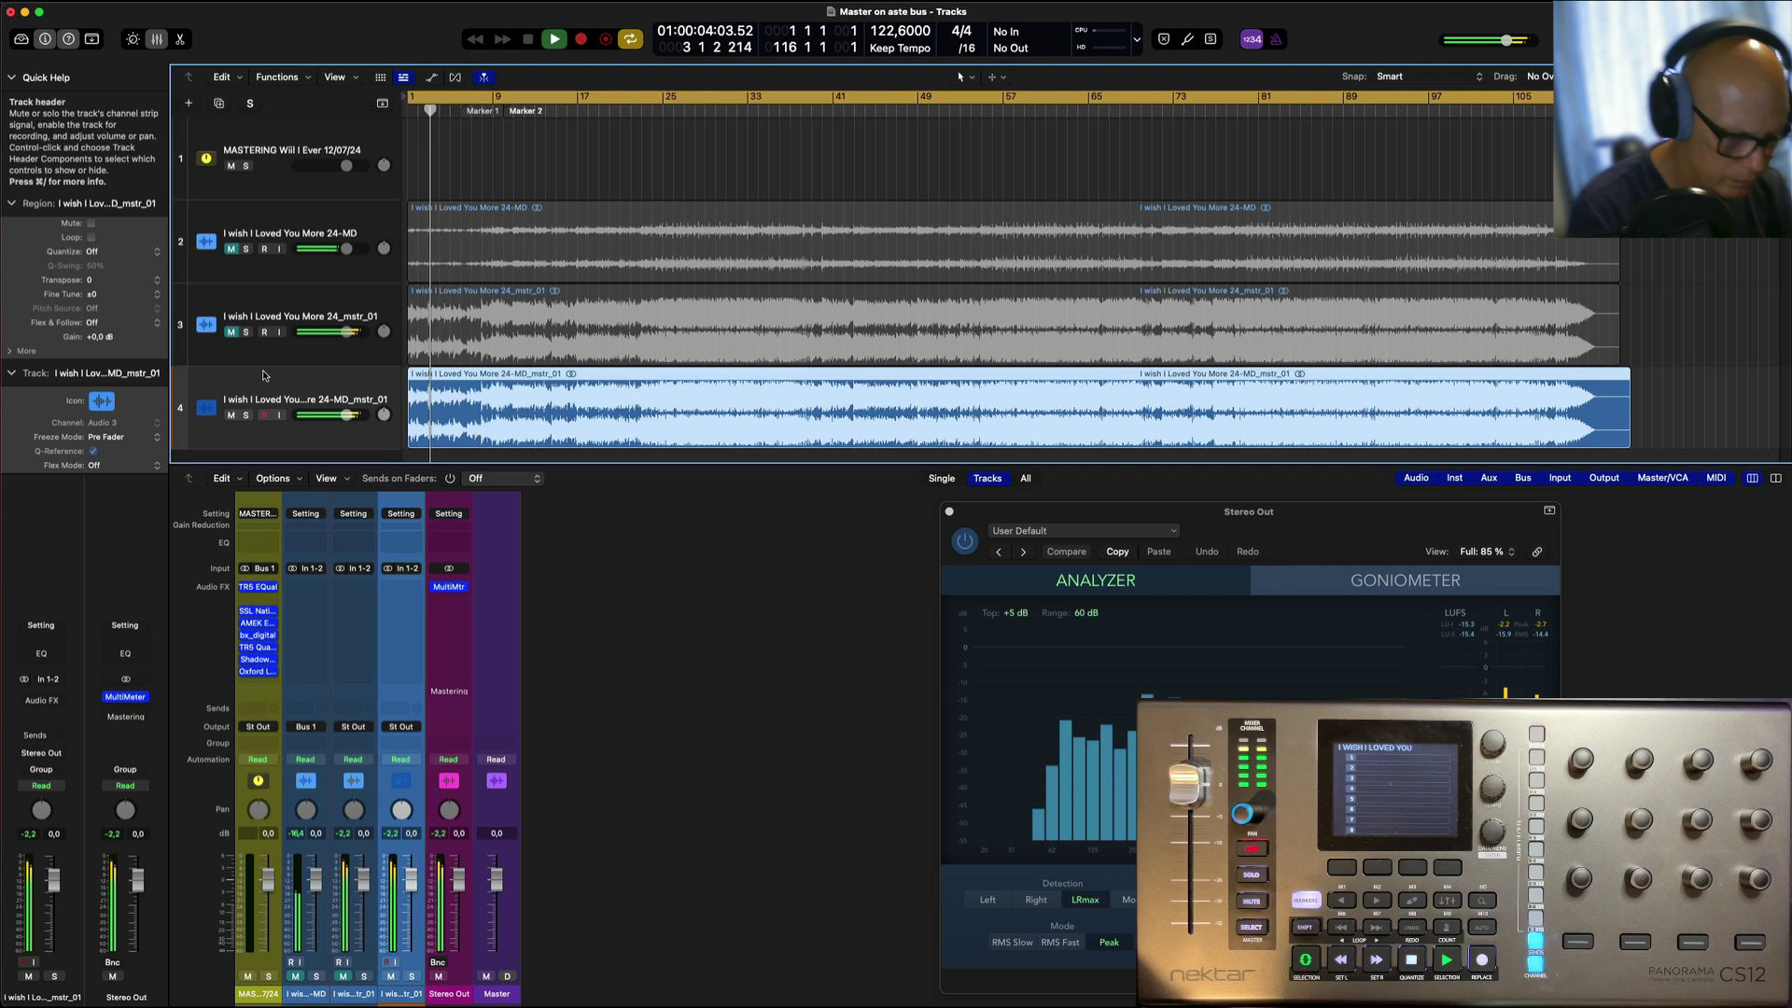
Step: Compare the two masters during playback by repeatedly soloing and unsoloing the I wish I Loved You More 24_mstr_01 track
left_click(358, 311)
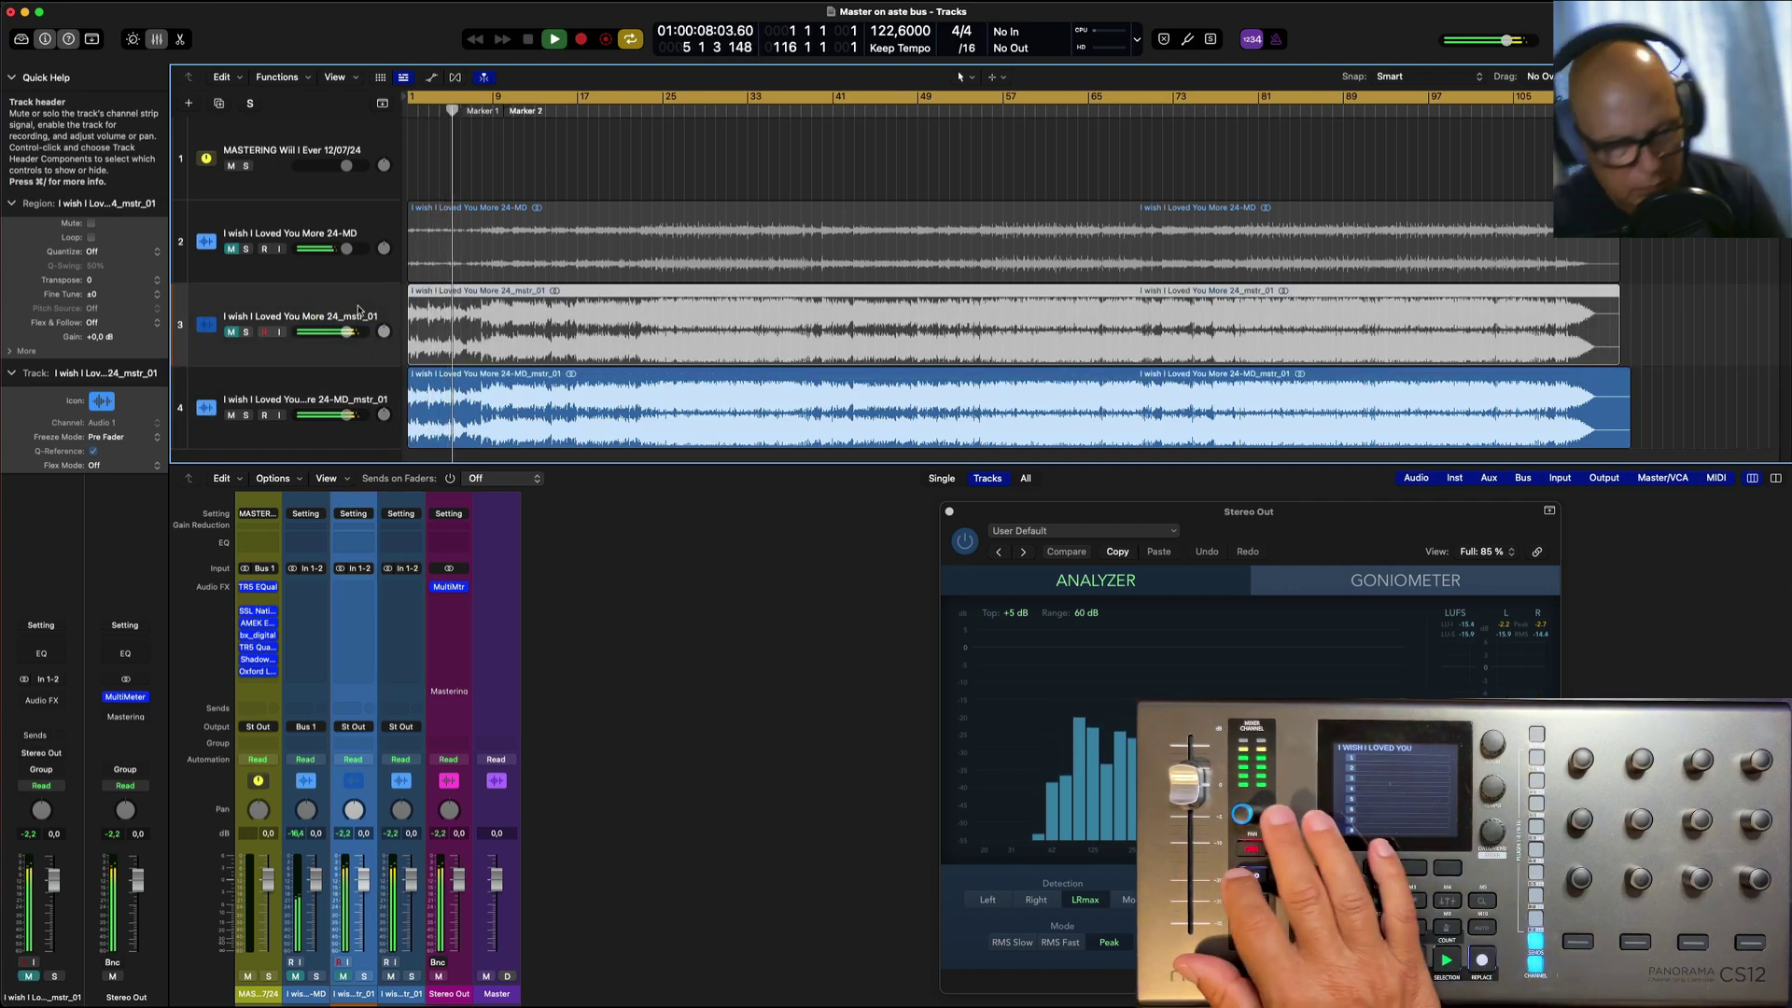
key("s")
key("s")
key("m")
key("Down")
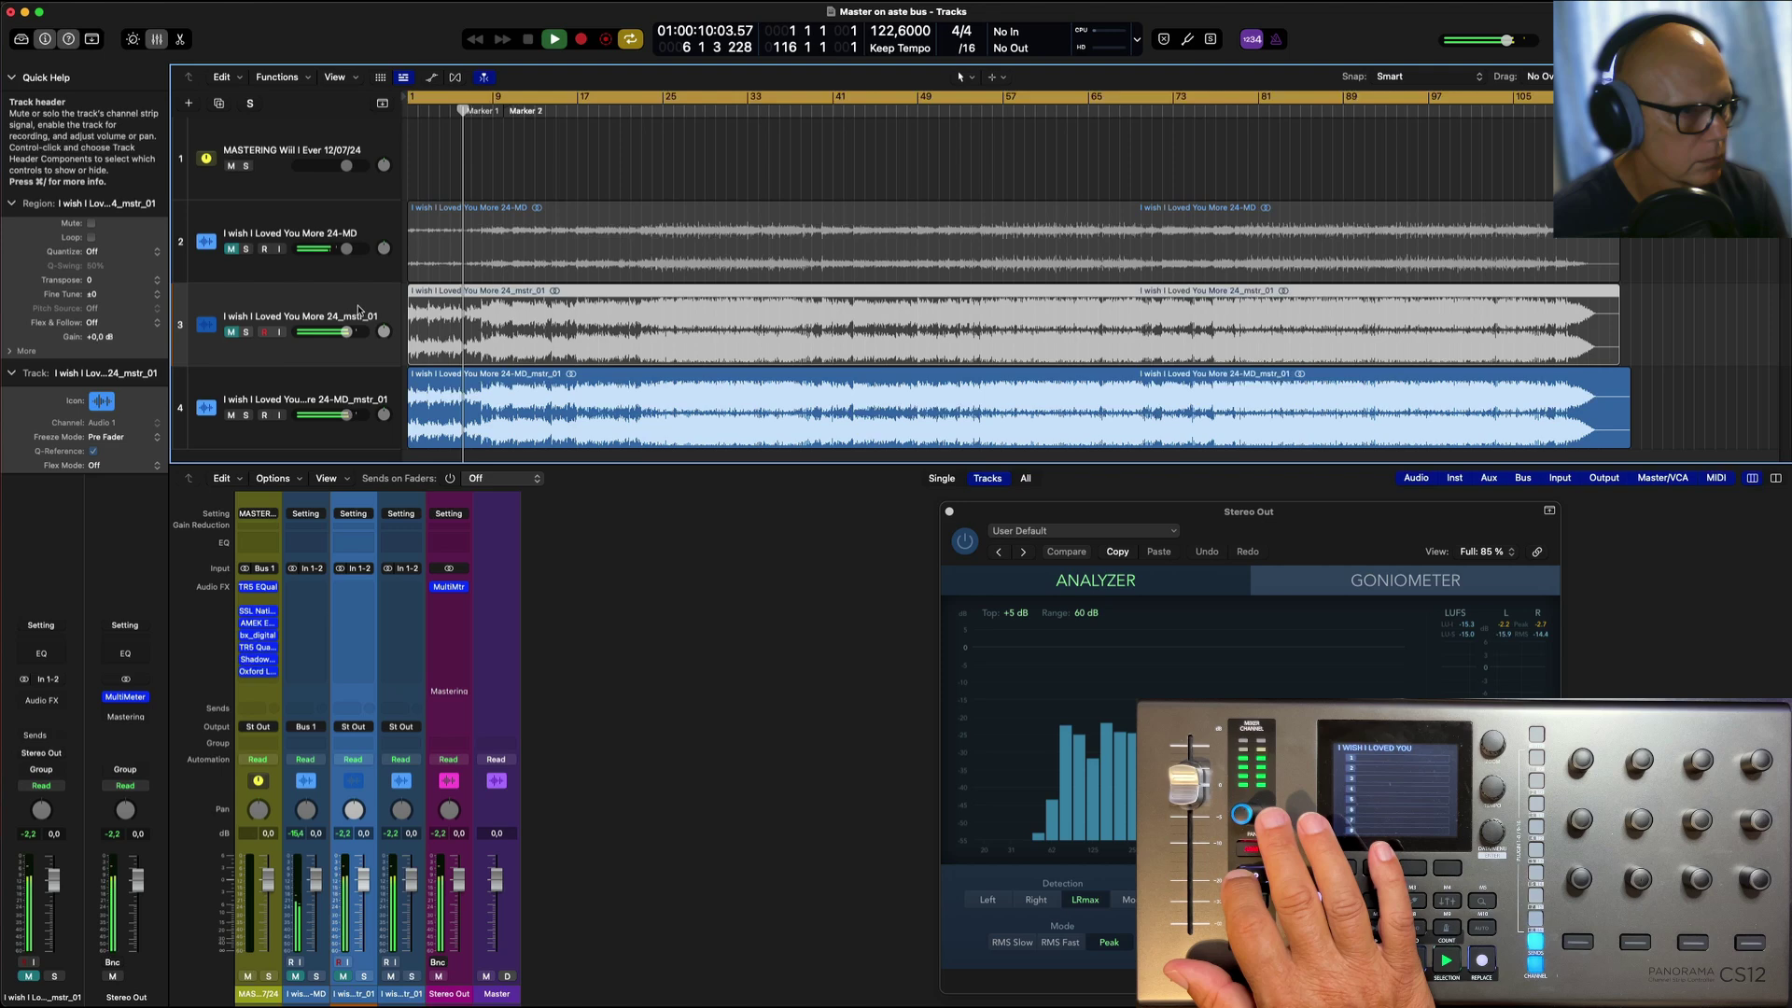
key("Up")
key("s")
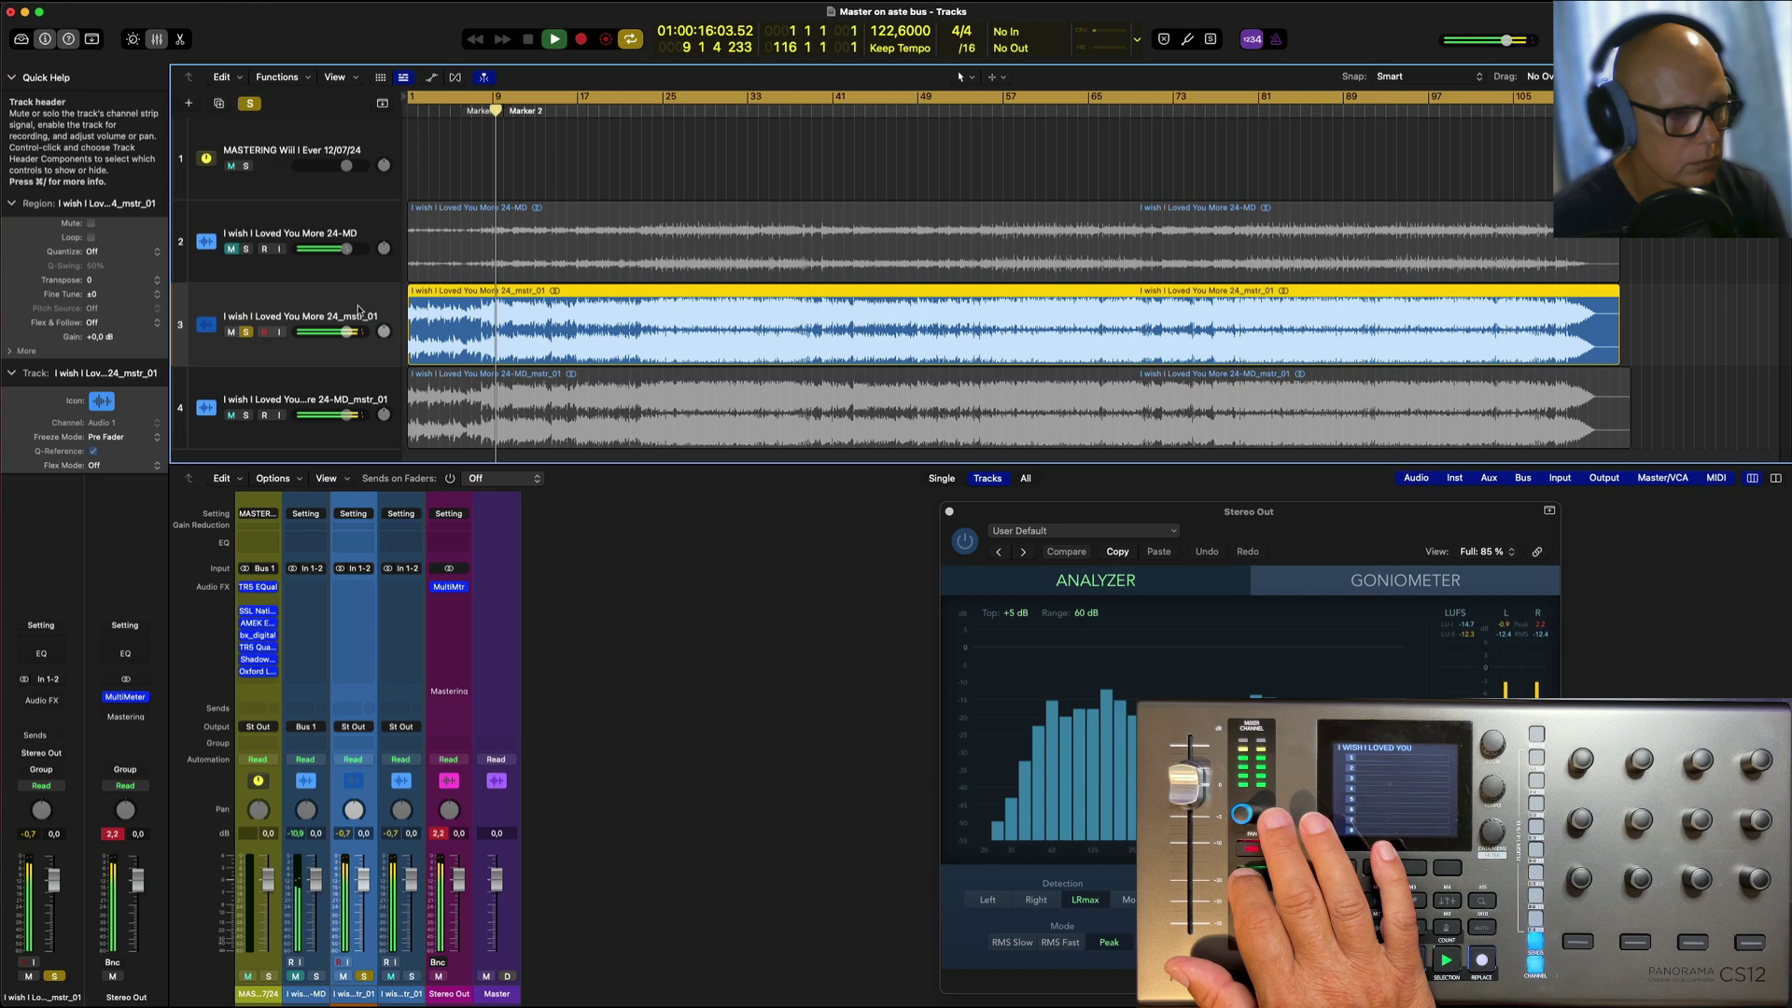
key("s")
key("Down")
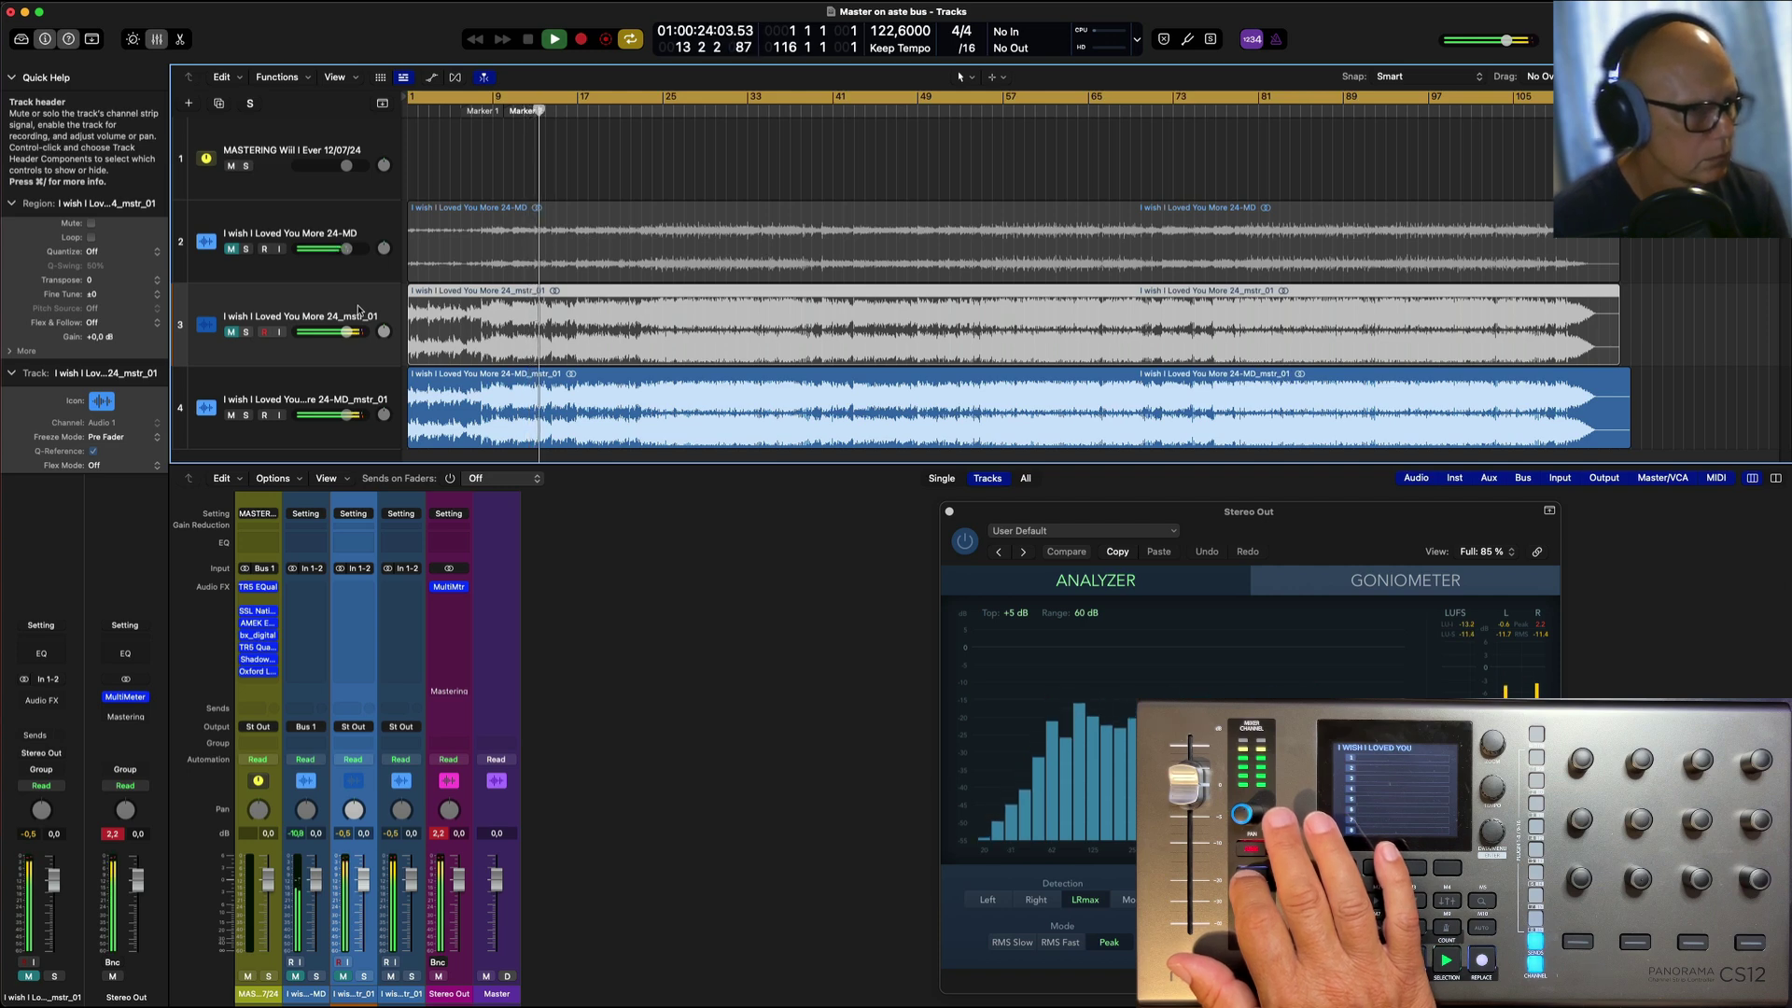
key("Up")
key("s")
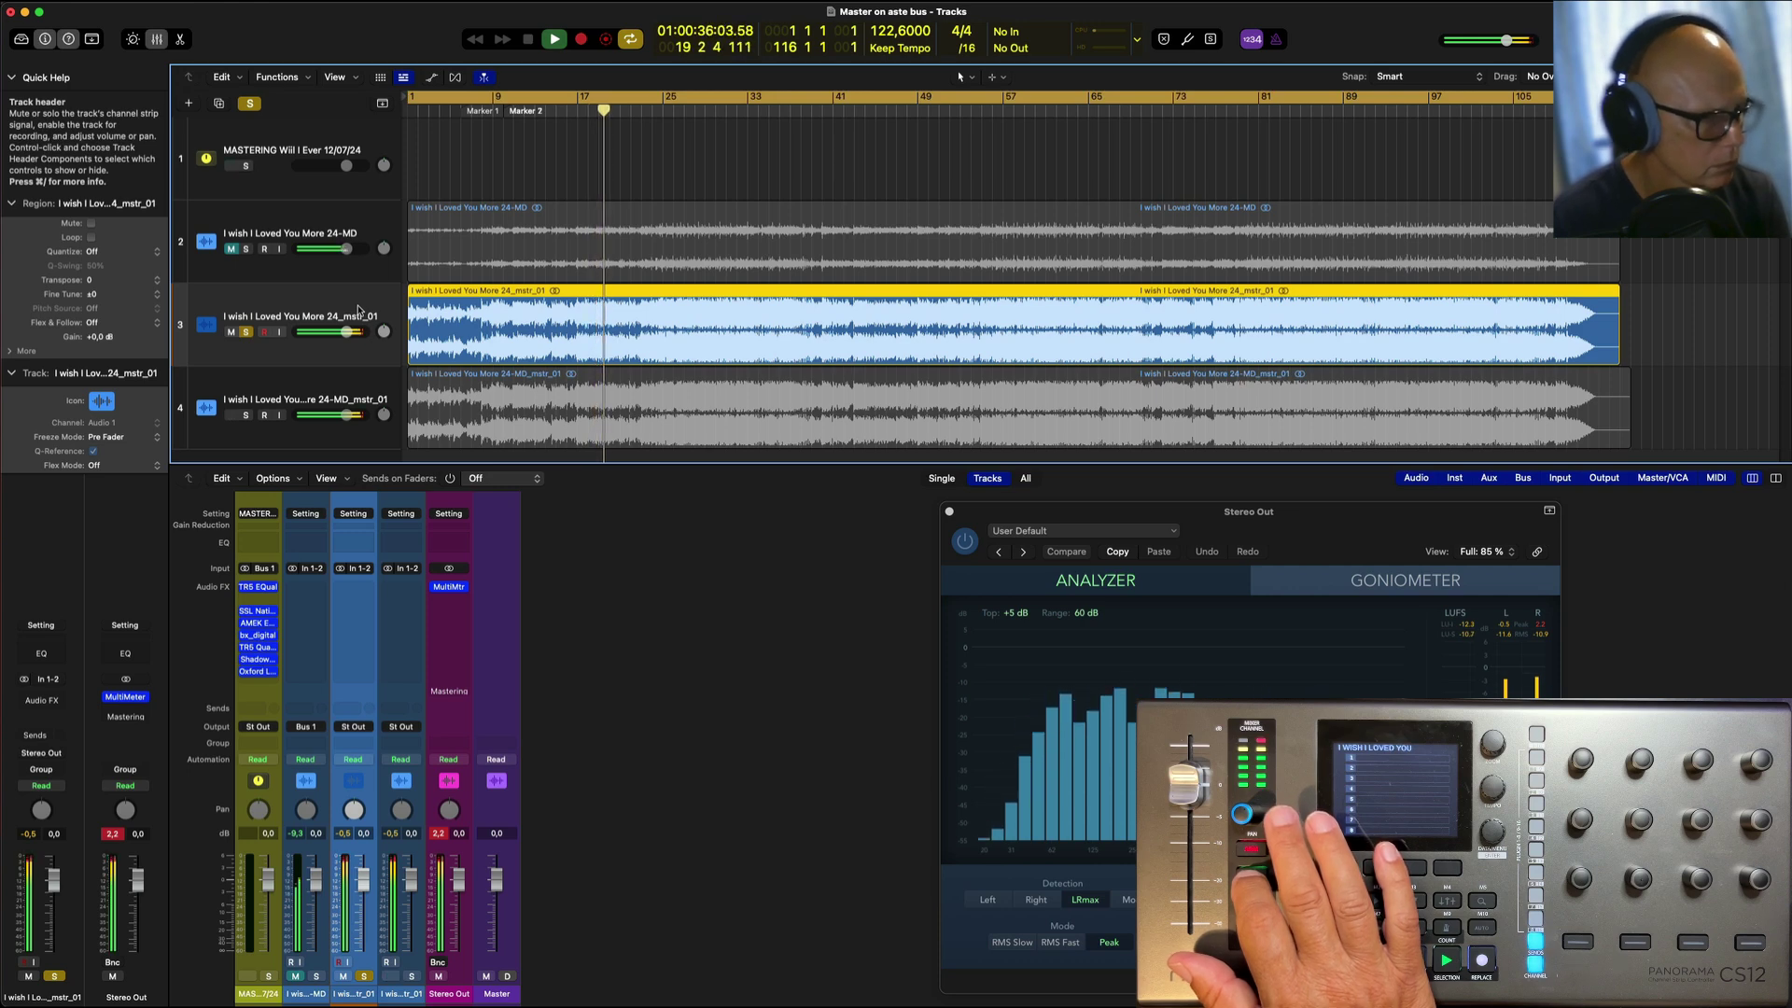
key("s")
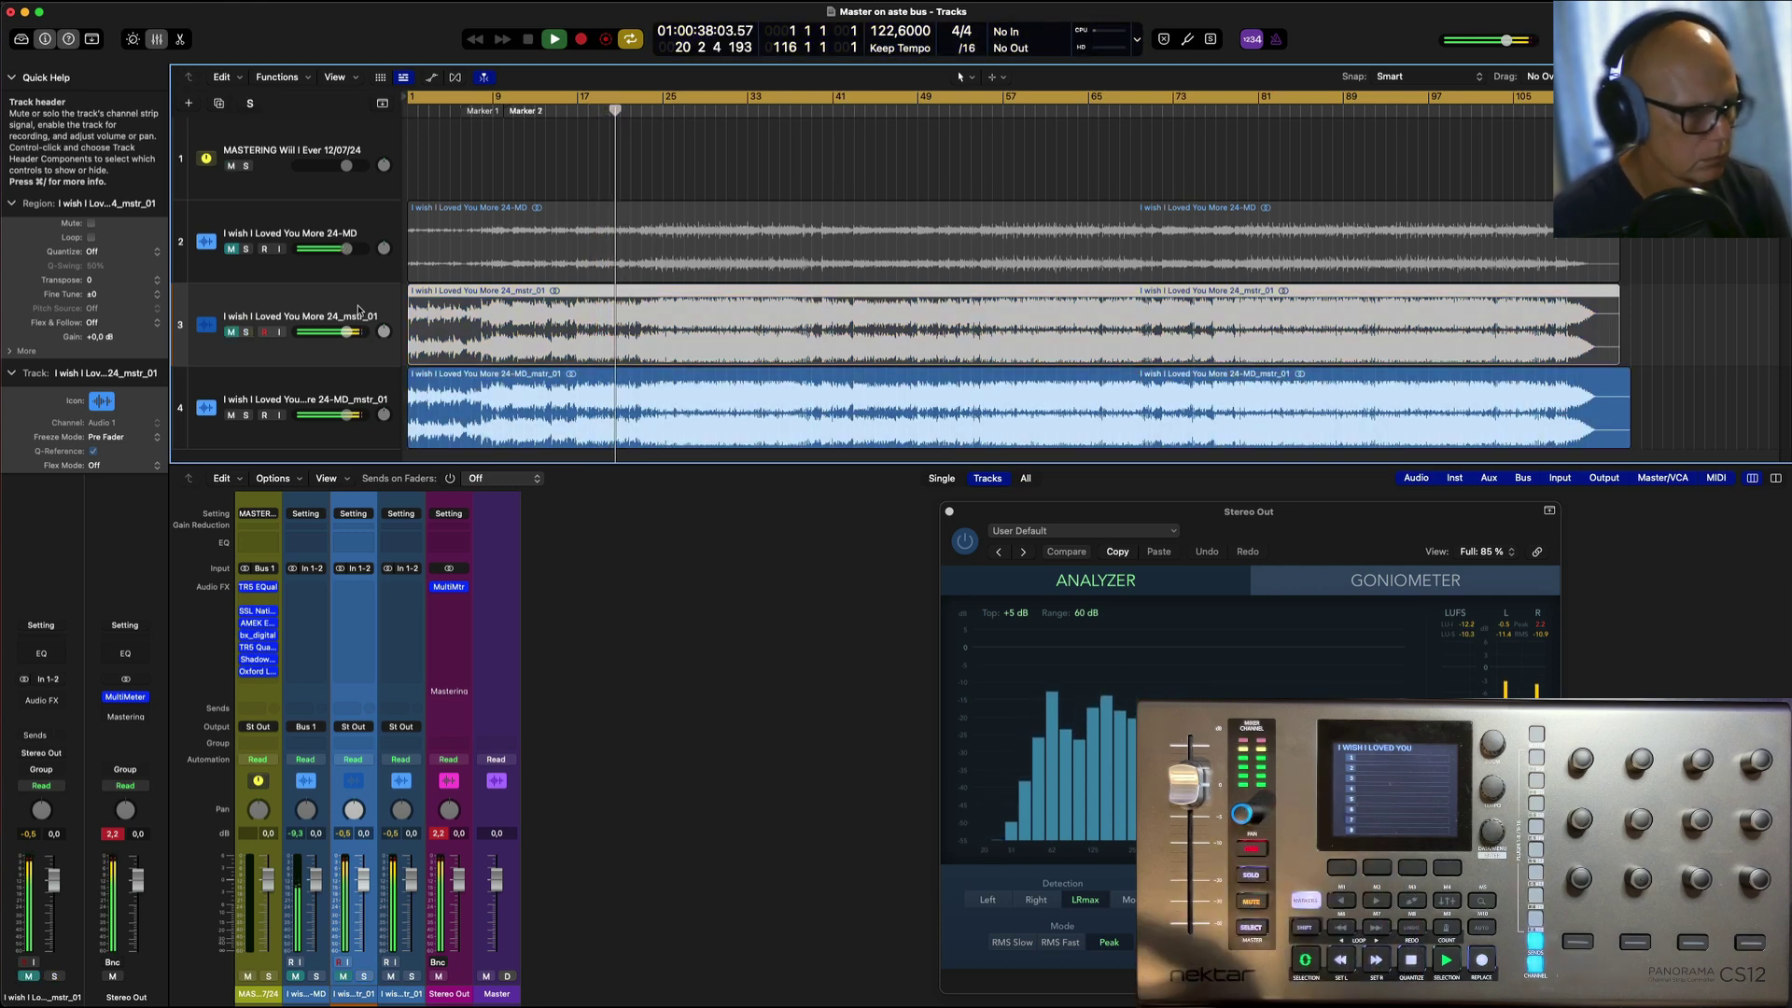
Step: Reset the Stereo Out peak level, solo the 24_mstr_01 track to compare the masters again, and stop playback
left_click(442, 834)
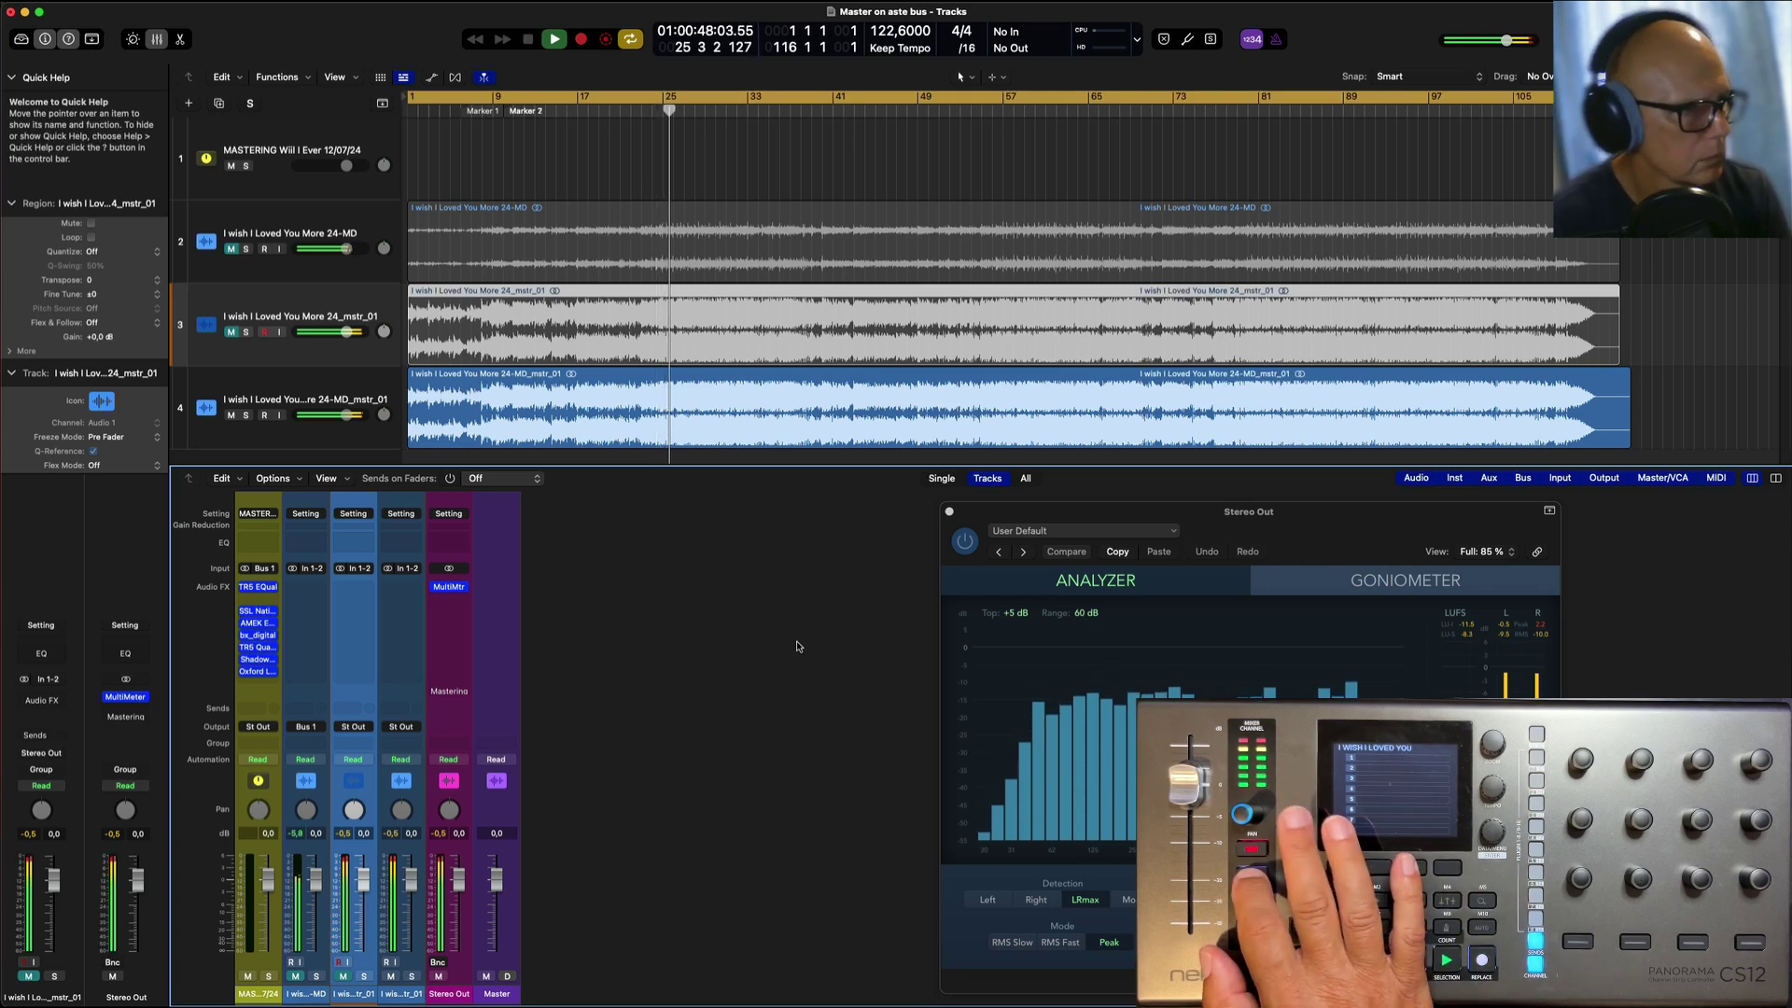
key("Up")
key("s")
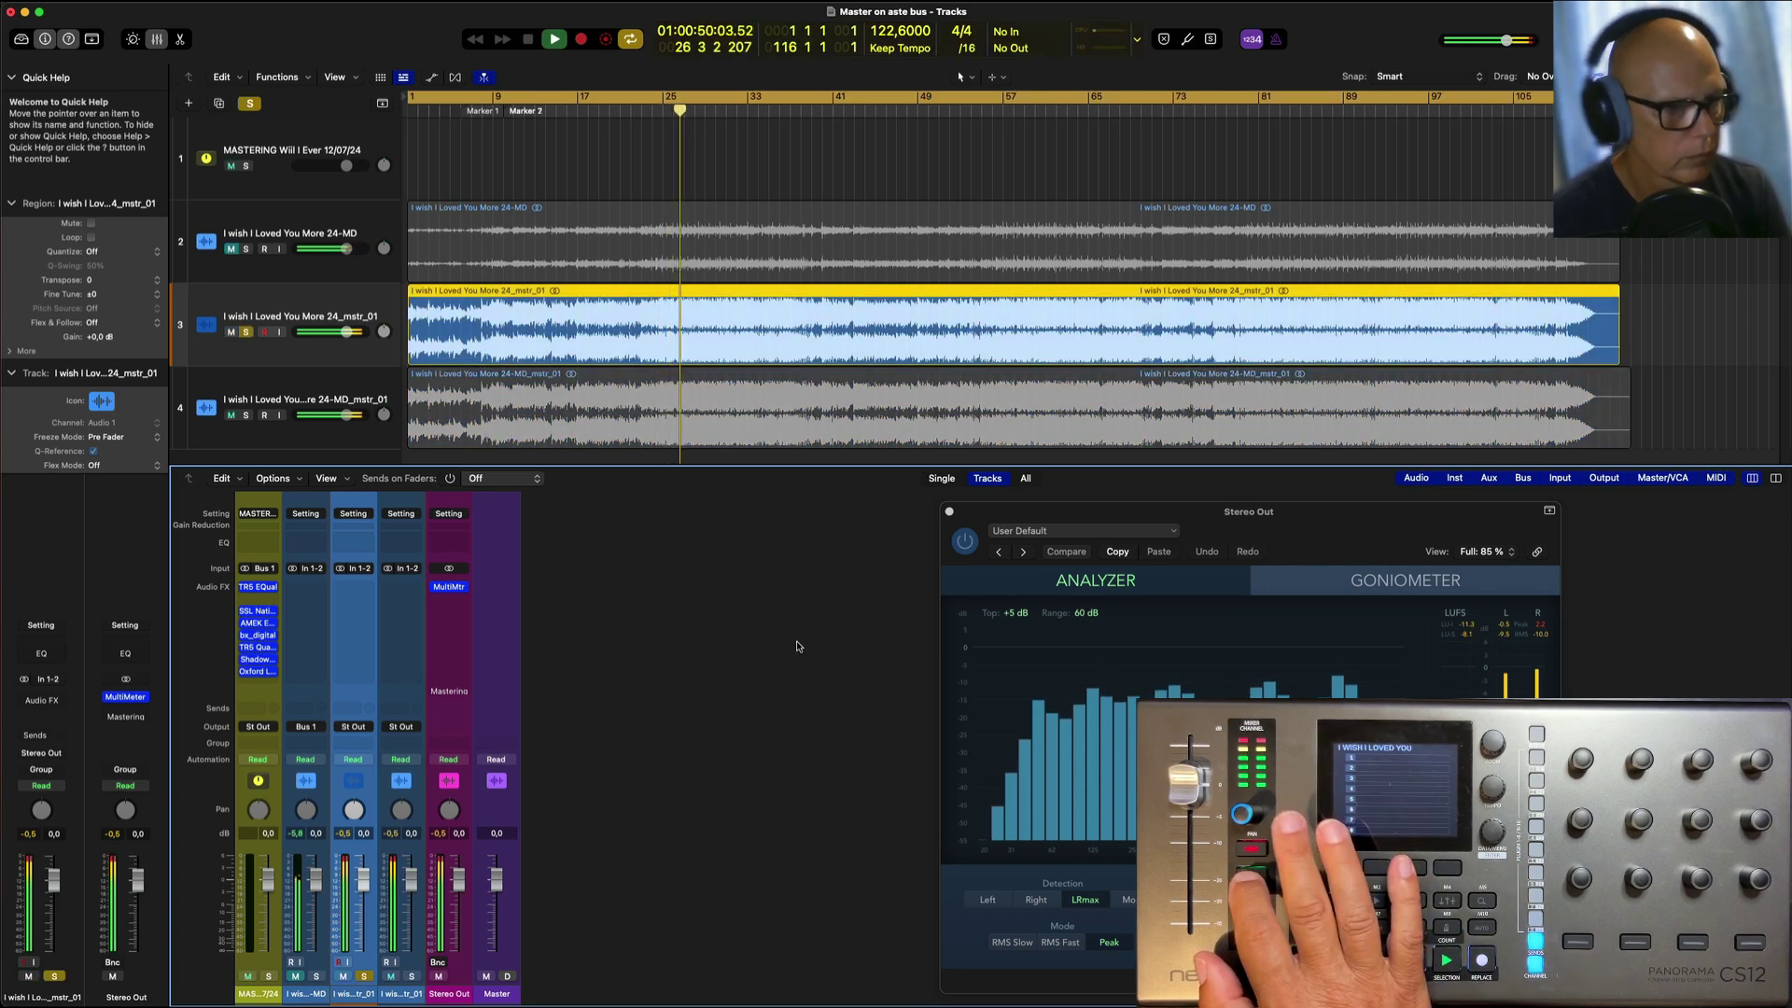
key("space")
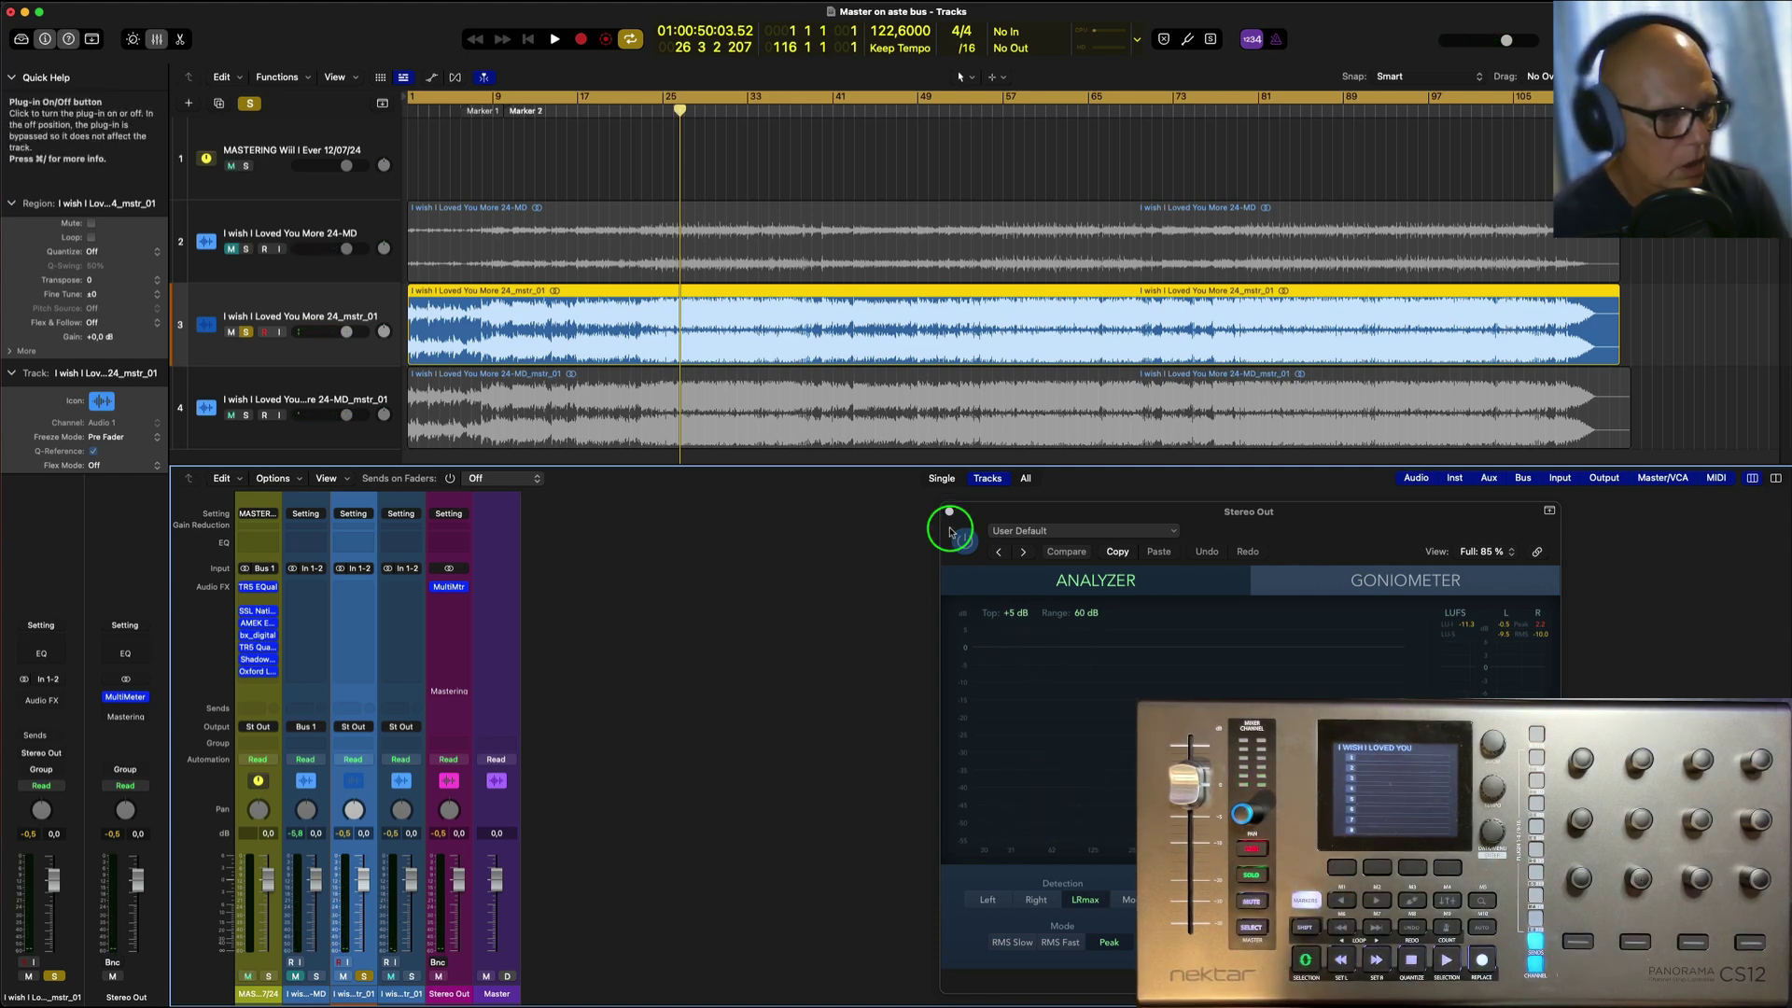
Step: Unsolo and unmute the I wish I Loved You More 24_mstr_01 track and play both masters together
left_click(247, 333)
key("Down")
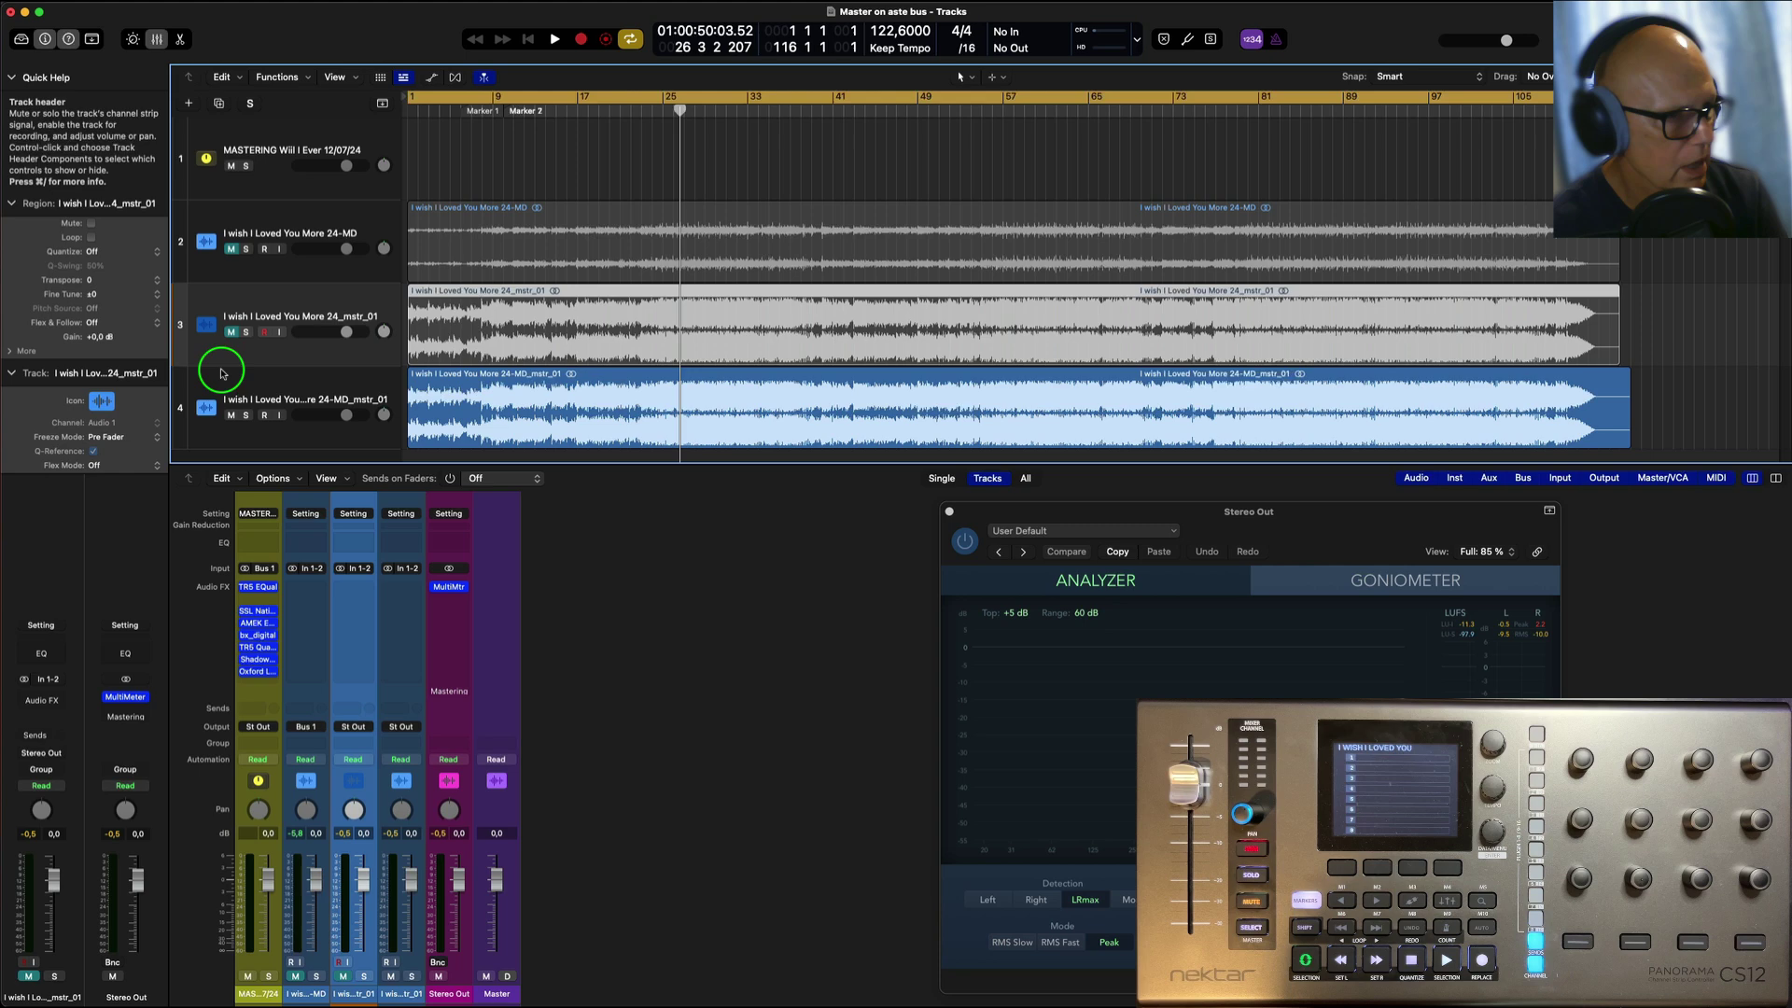
left_click(229, 322, "shift")
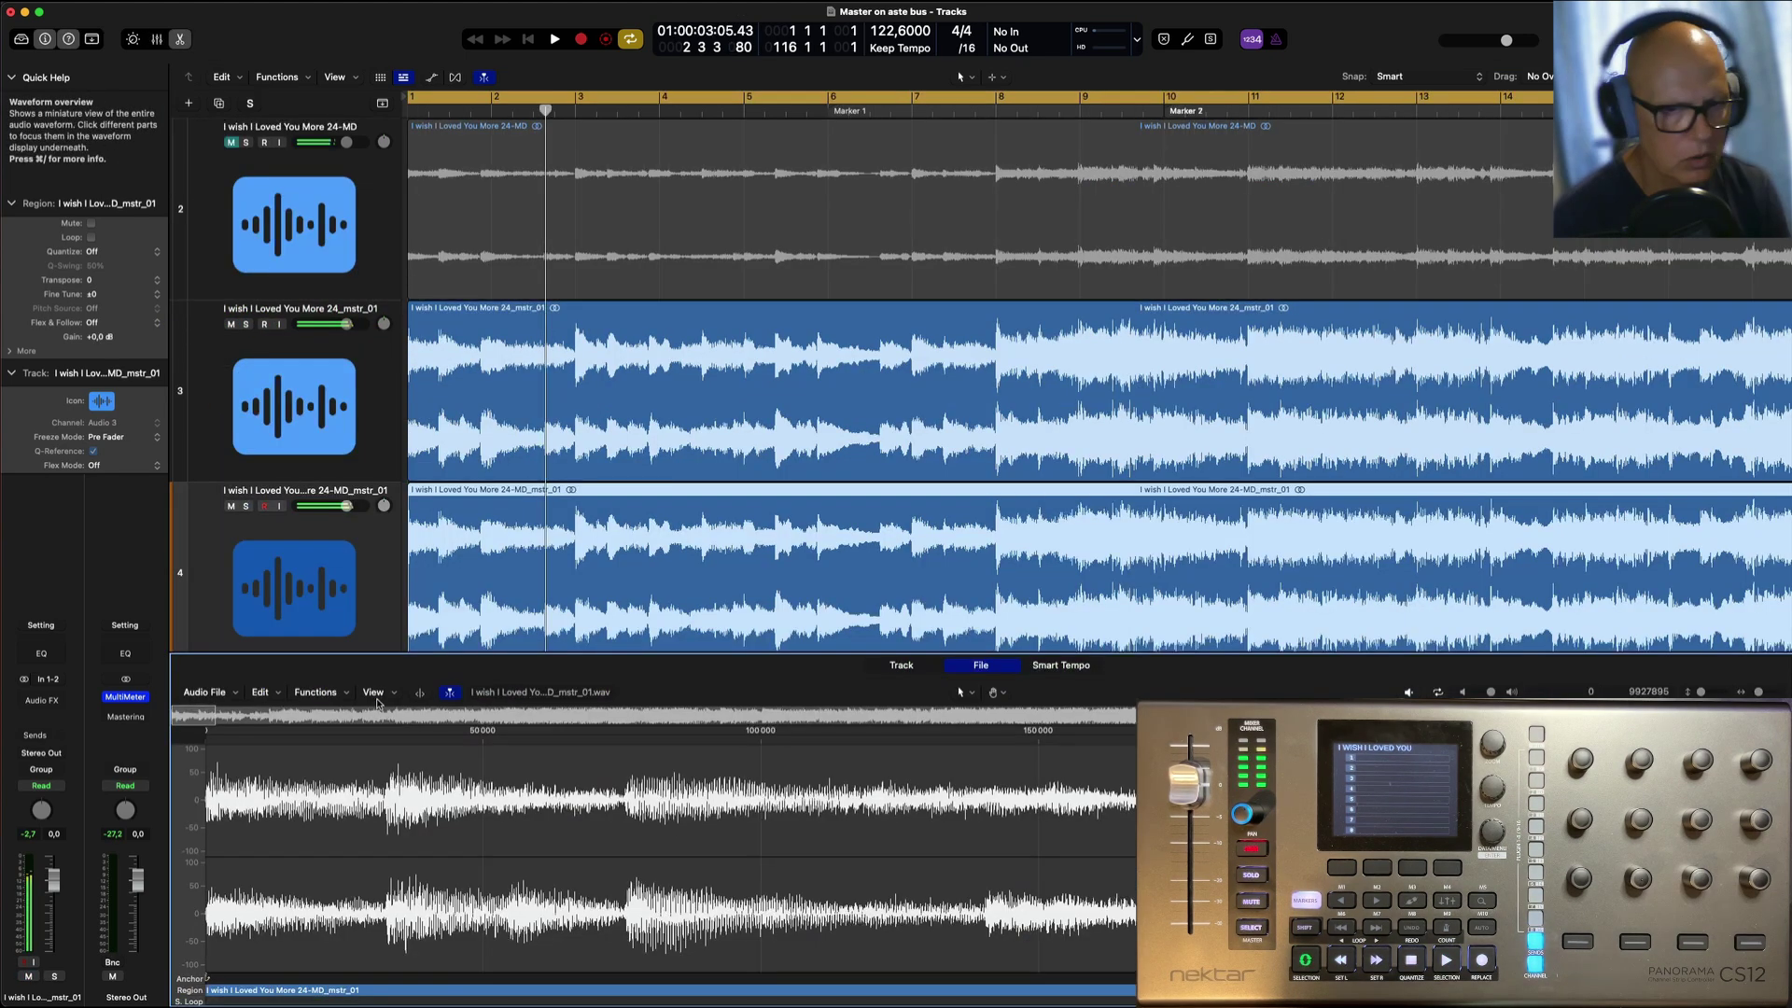
key("space")
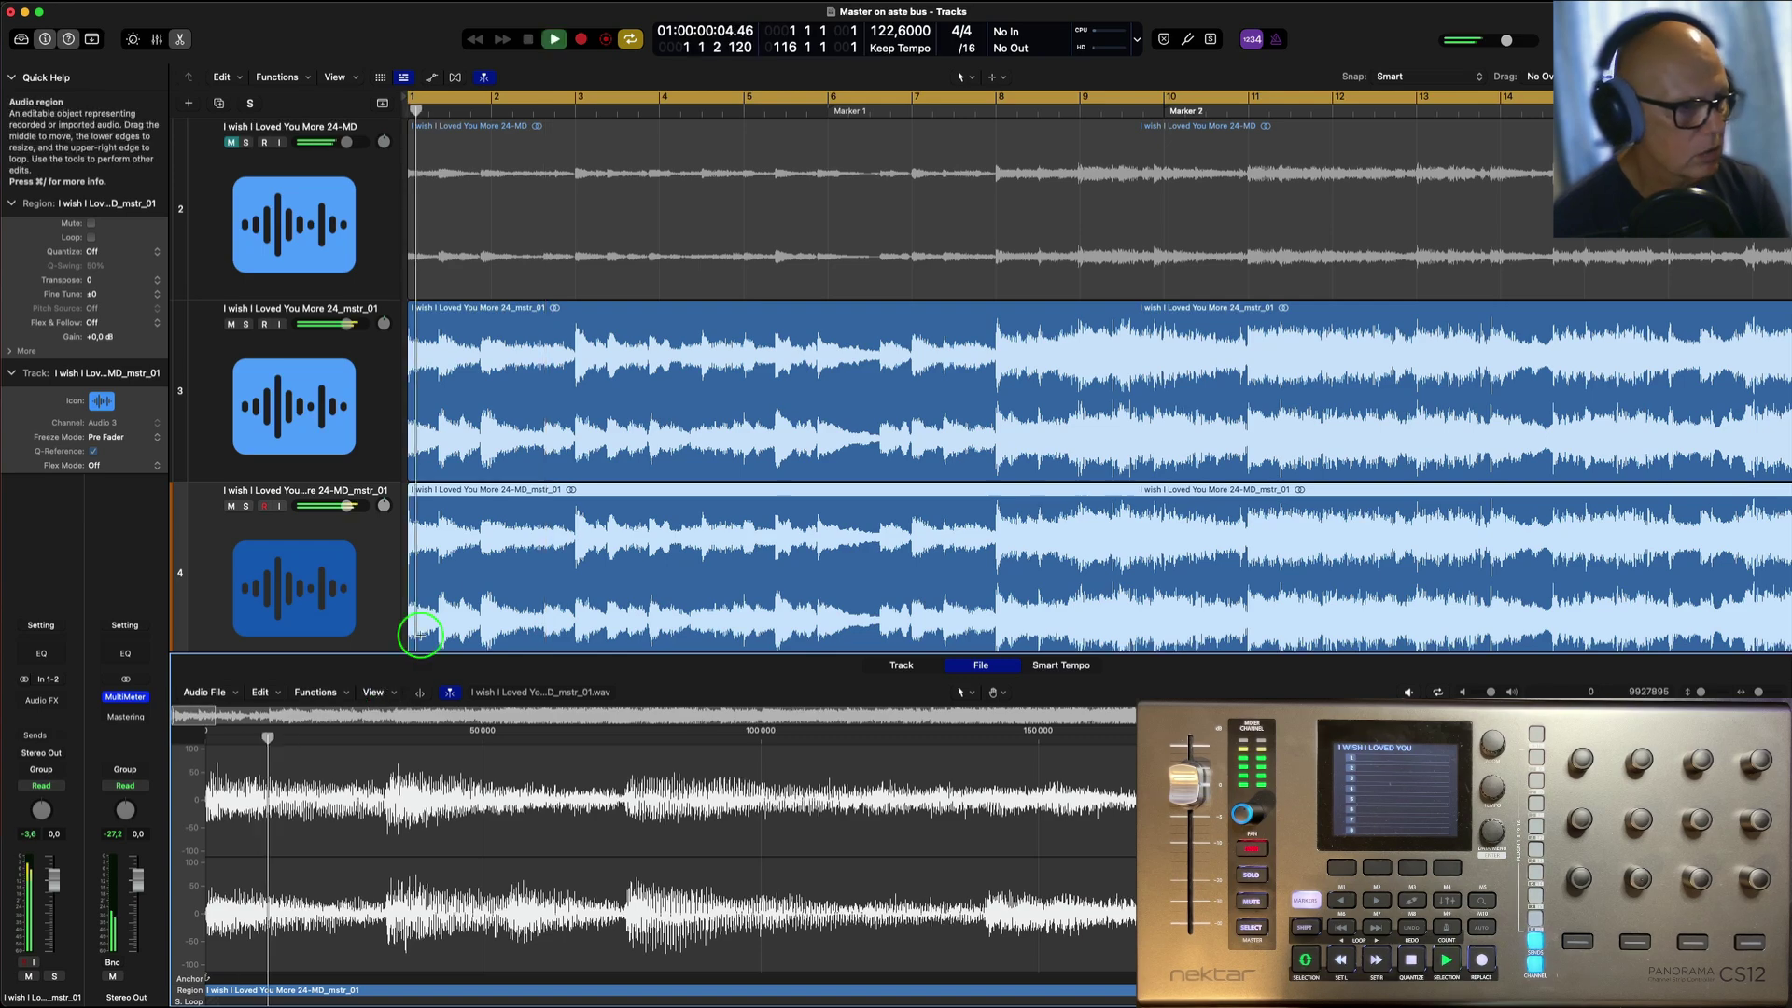
Step: Close the audio file editor and restart playback of both masters together from the beginning of the project
left_click(179, 39)
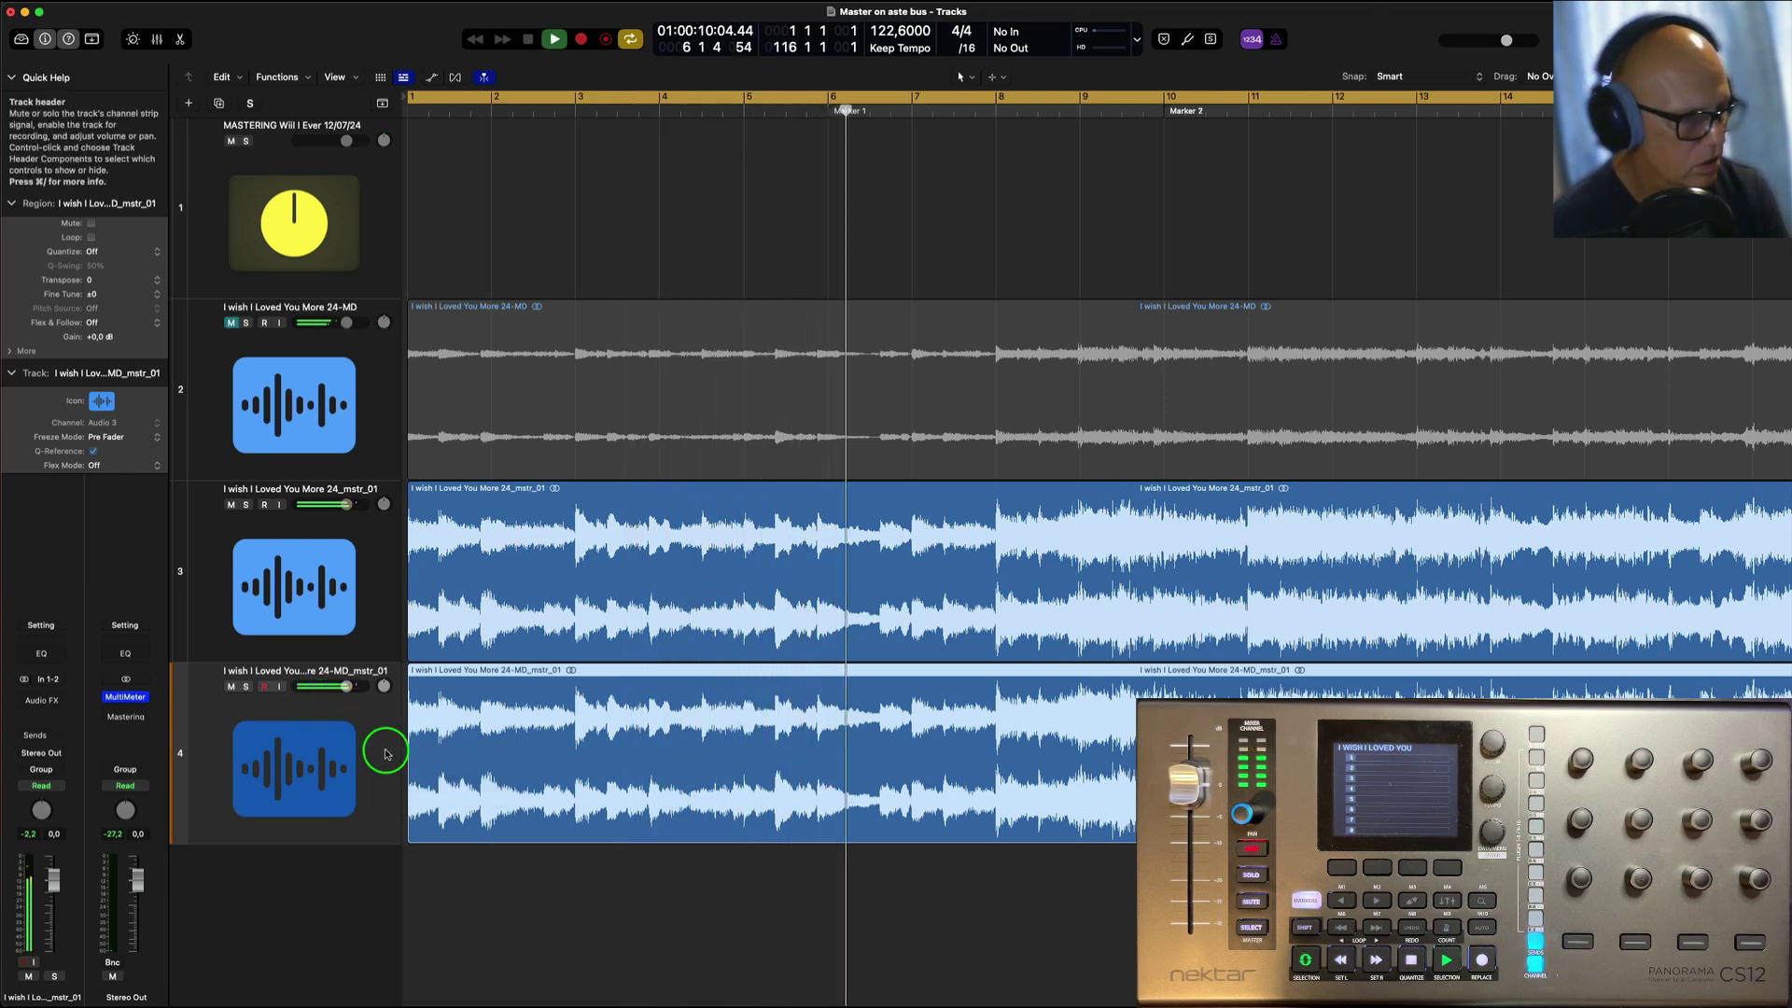
key("space")
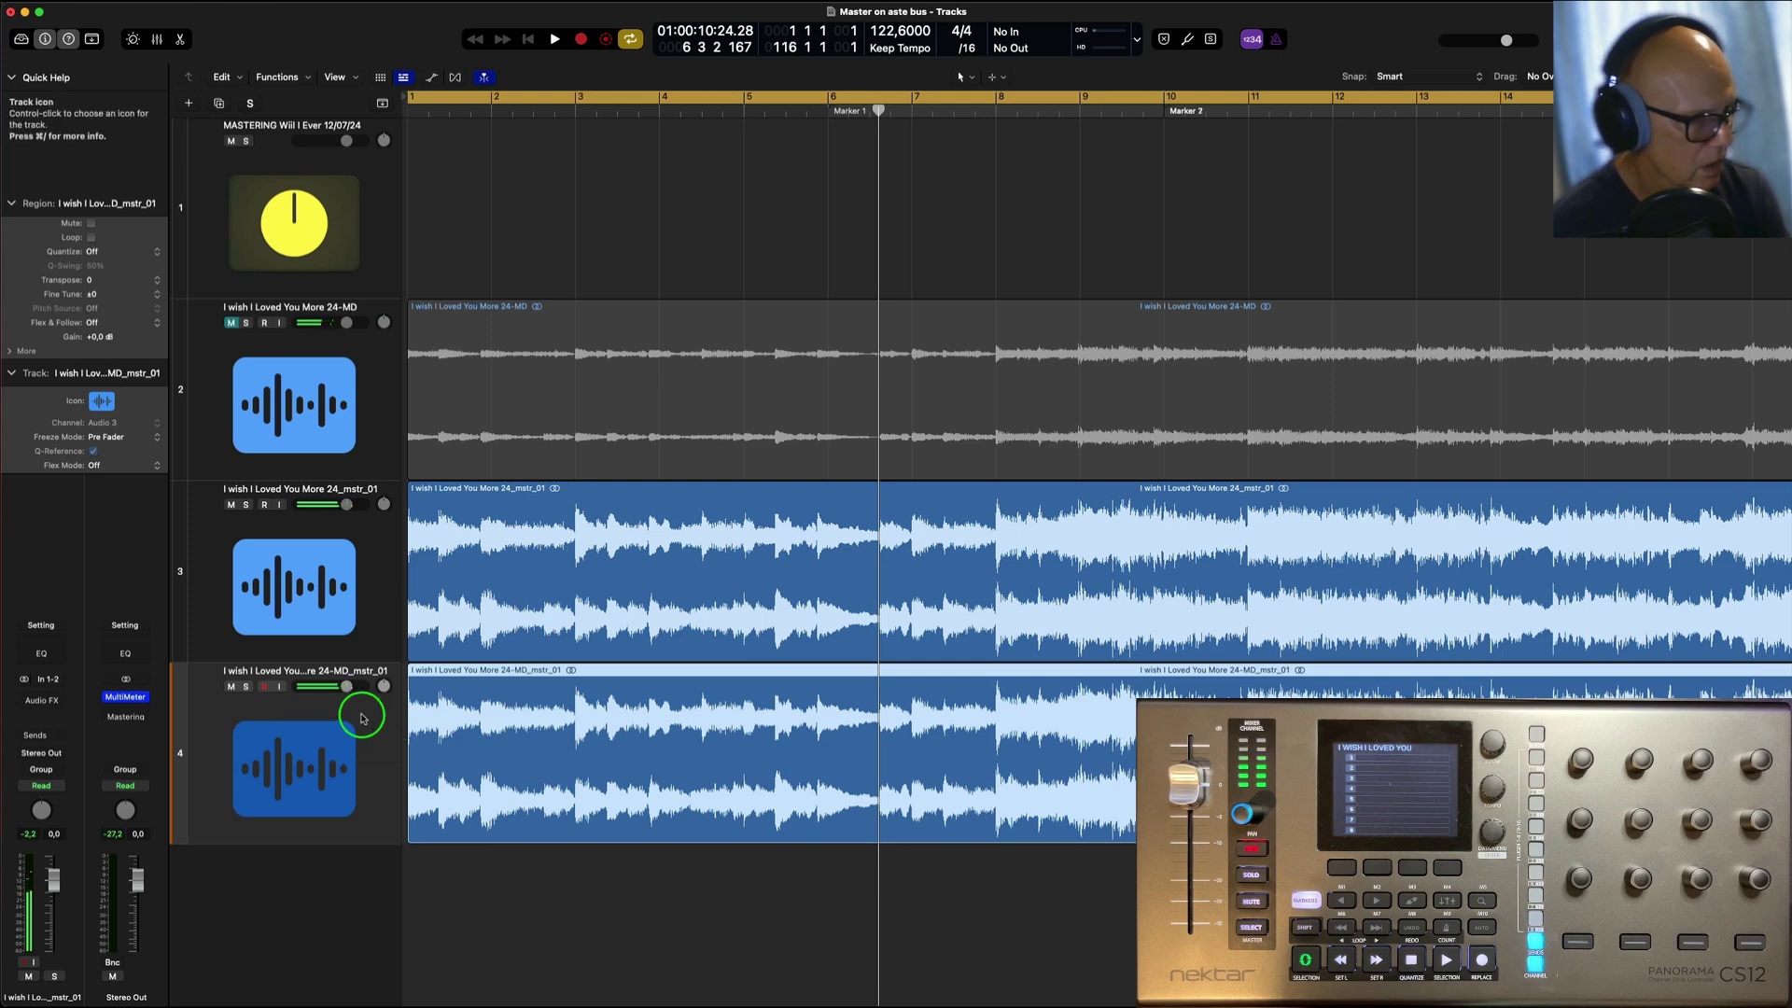
key("Return")
key("space")
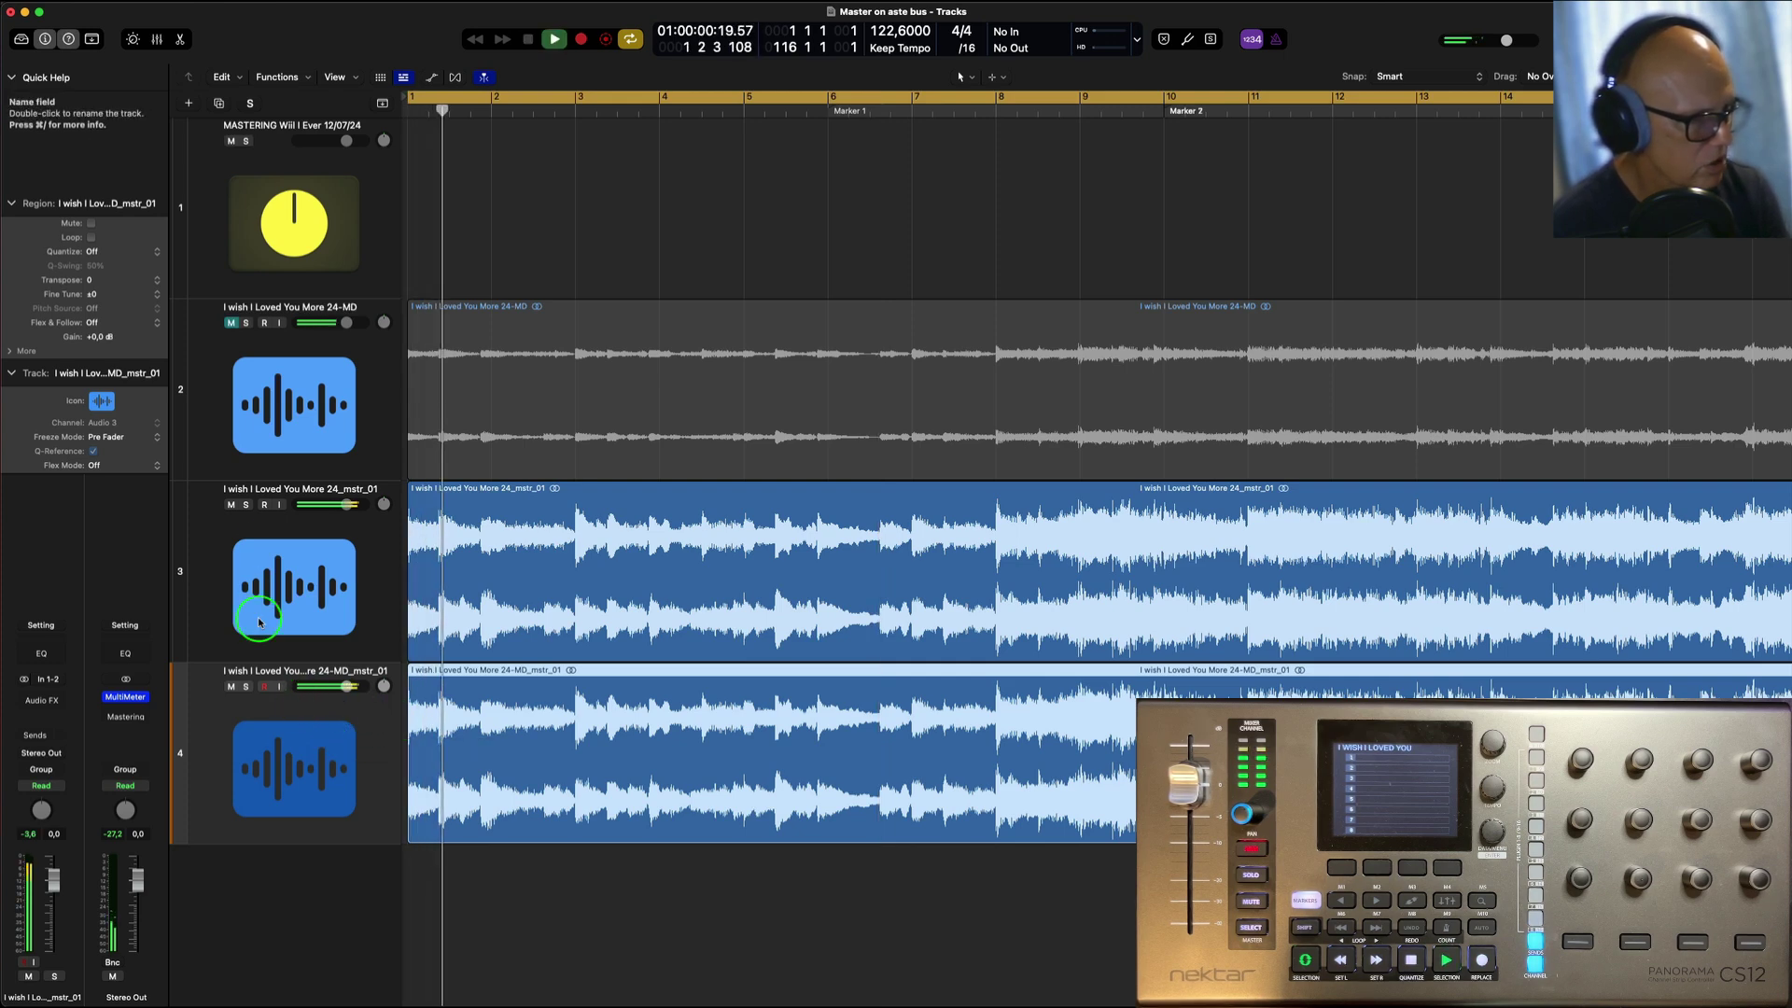
Step: Solo the I wish I Loved You More 24_mstr_01 track, play it on its own, and unsolo it
key("space")
left_click(246, 506)
key("space")
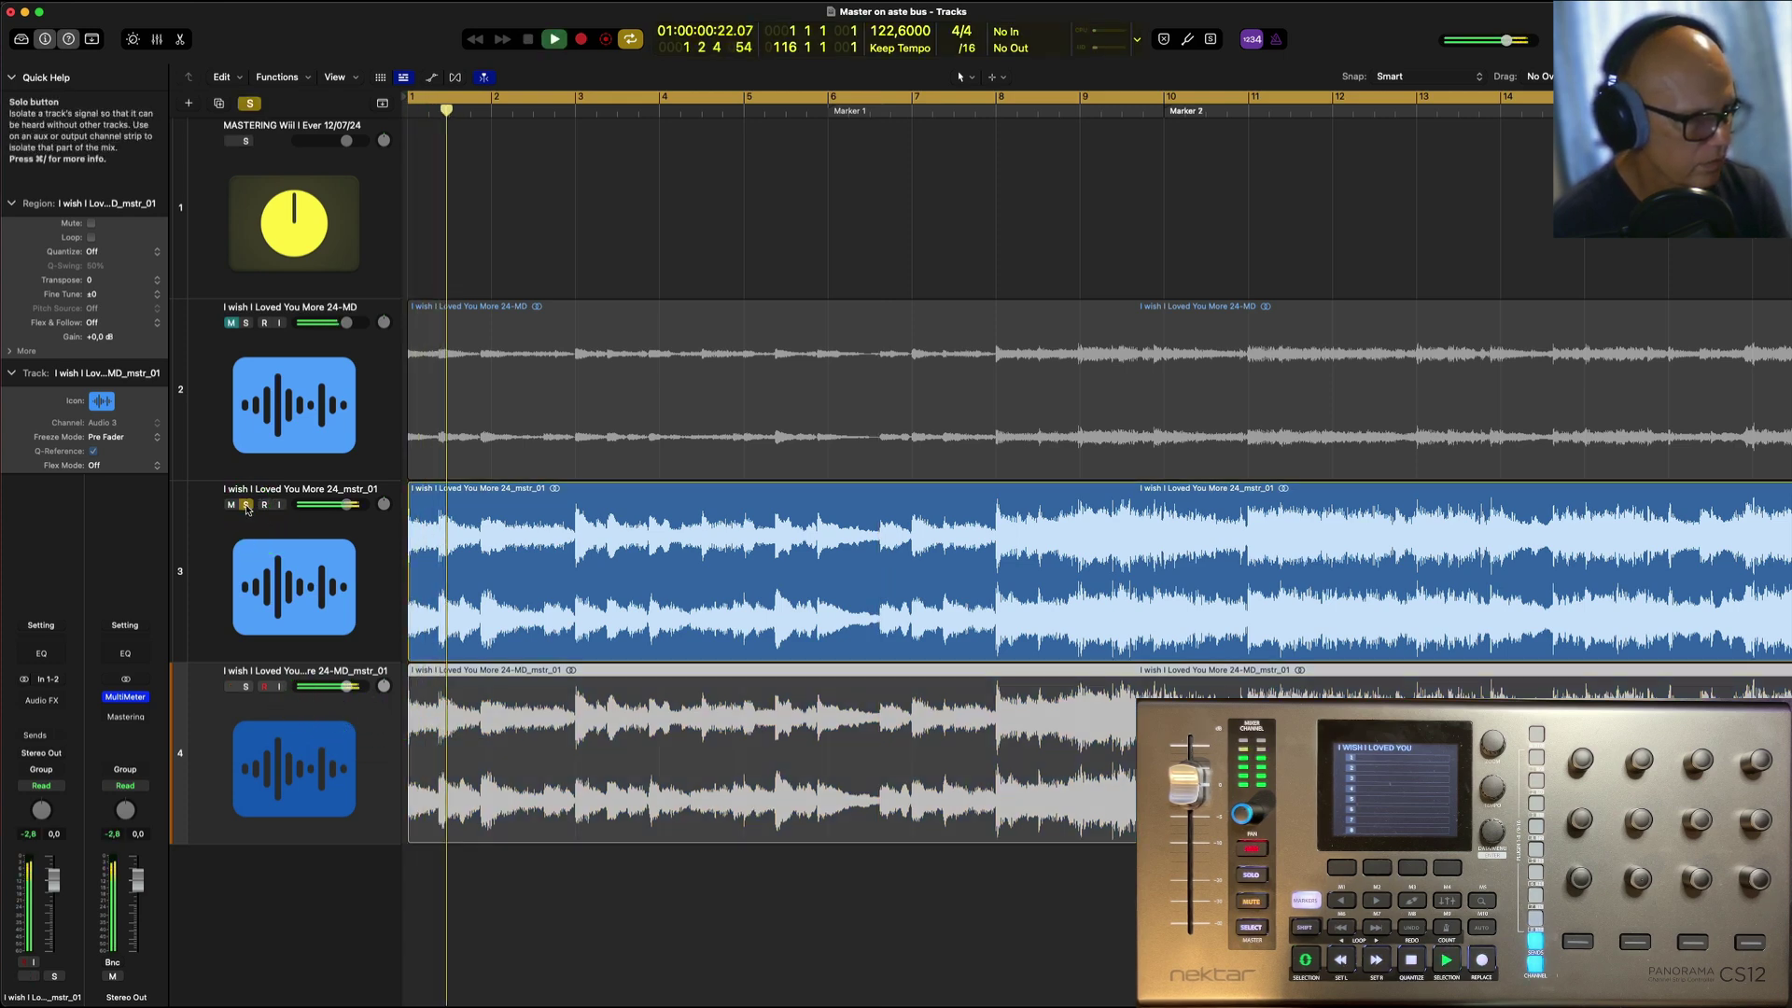
left_click(246, 508)
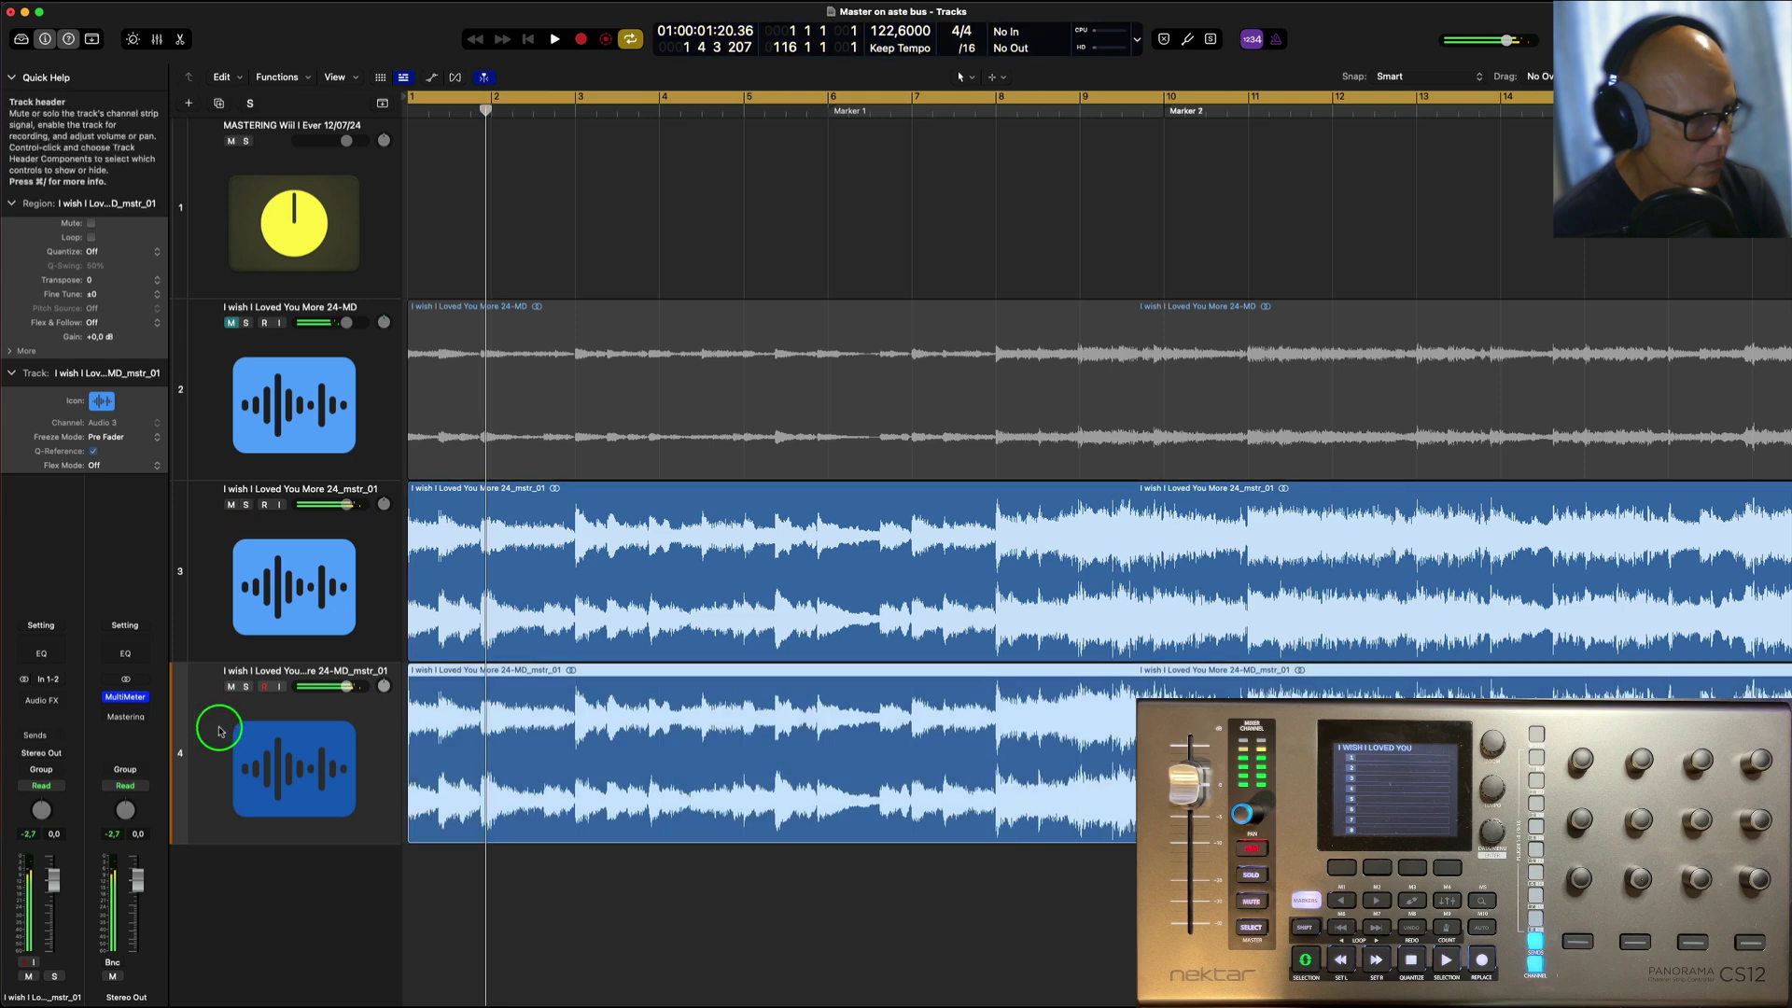
Step: Solo the I wish I Loved You More 24-MD_mstr_01 track, listen to it alone, and unsolo it
left_click(246, 688)
key("space")
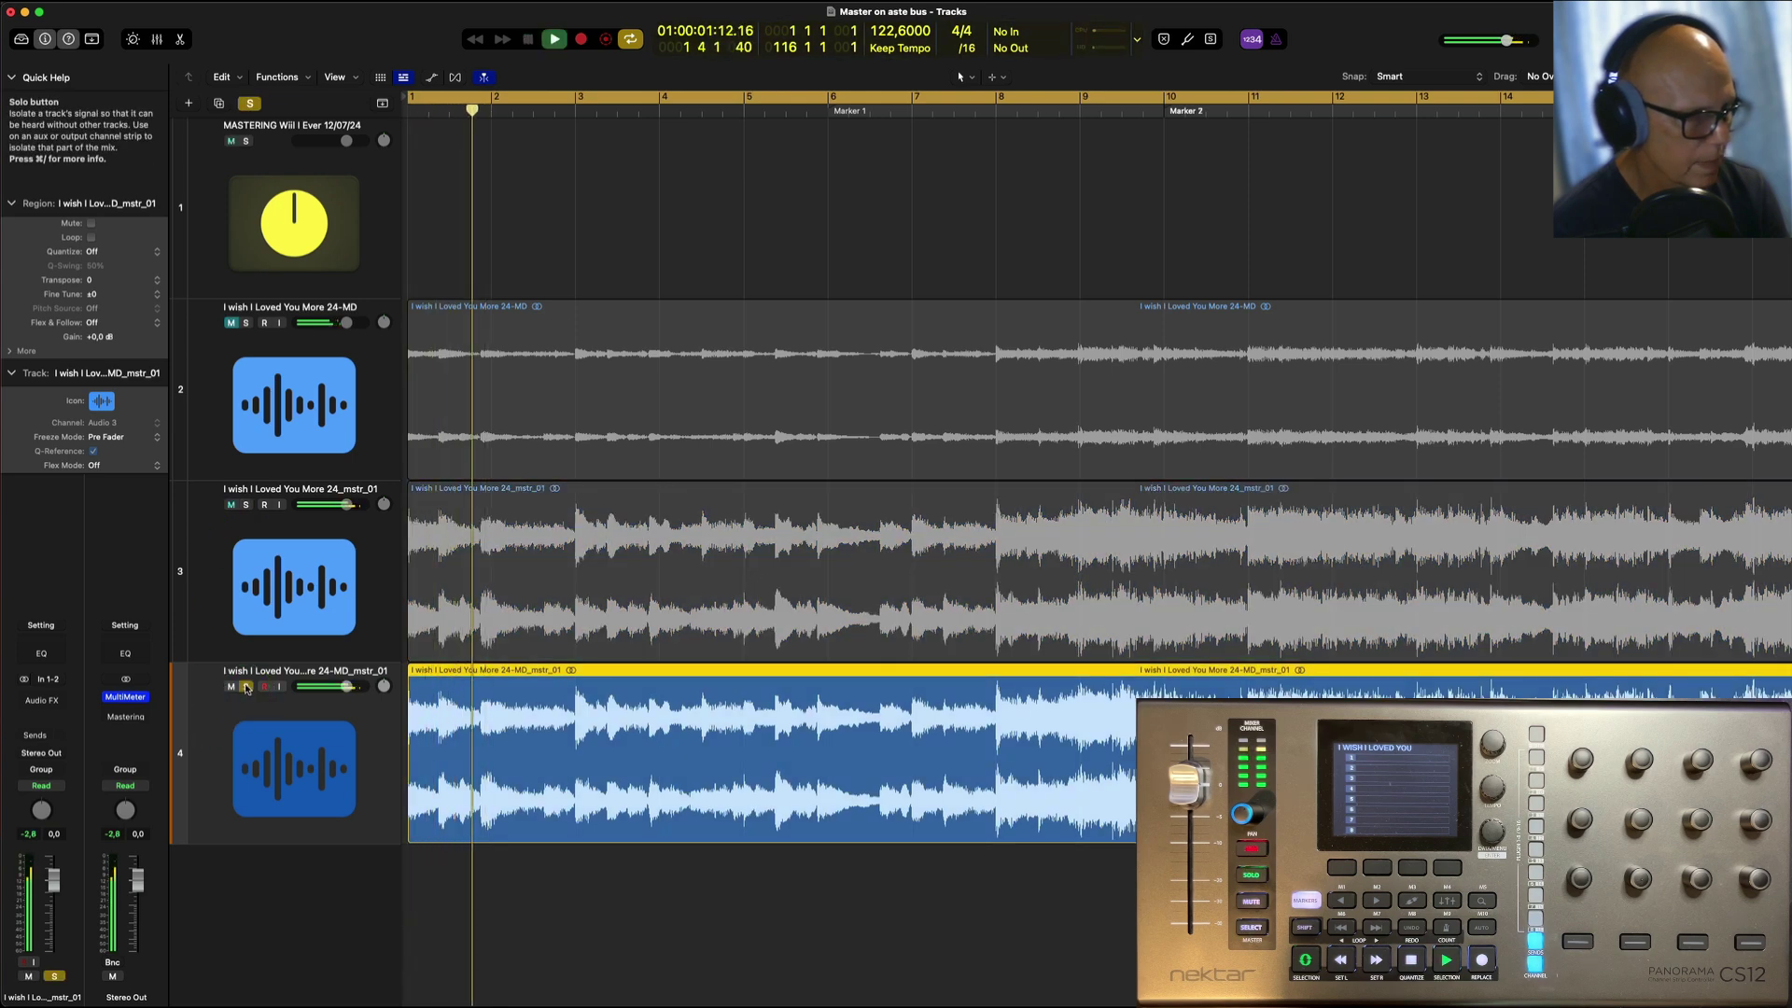
key("space")
left_click(247, 687)
Step: Play the two unsoloed masters together again to check their combined sound, and stop playback
key("space")
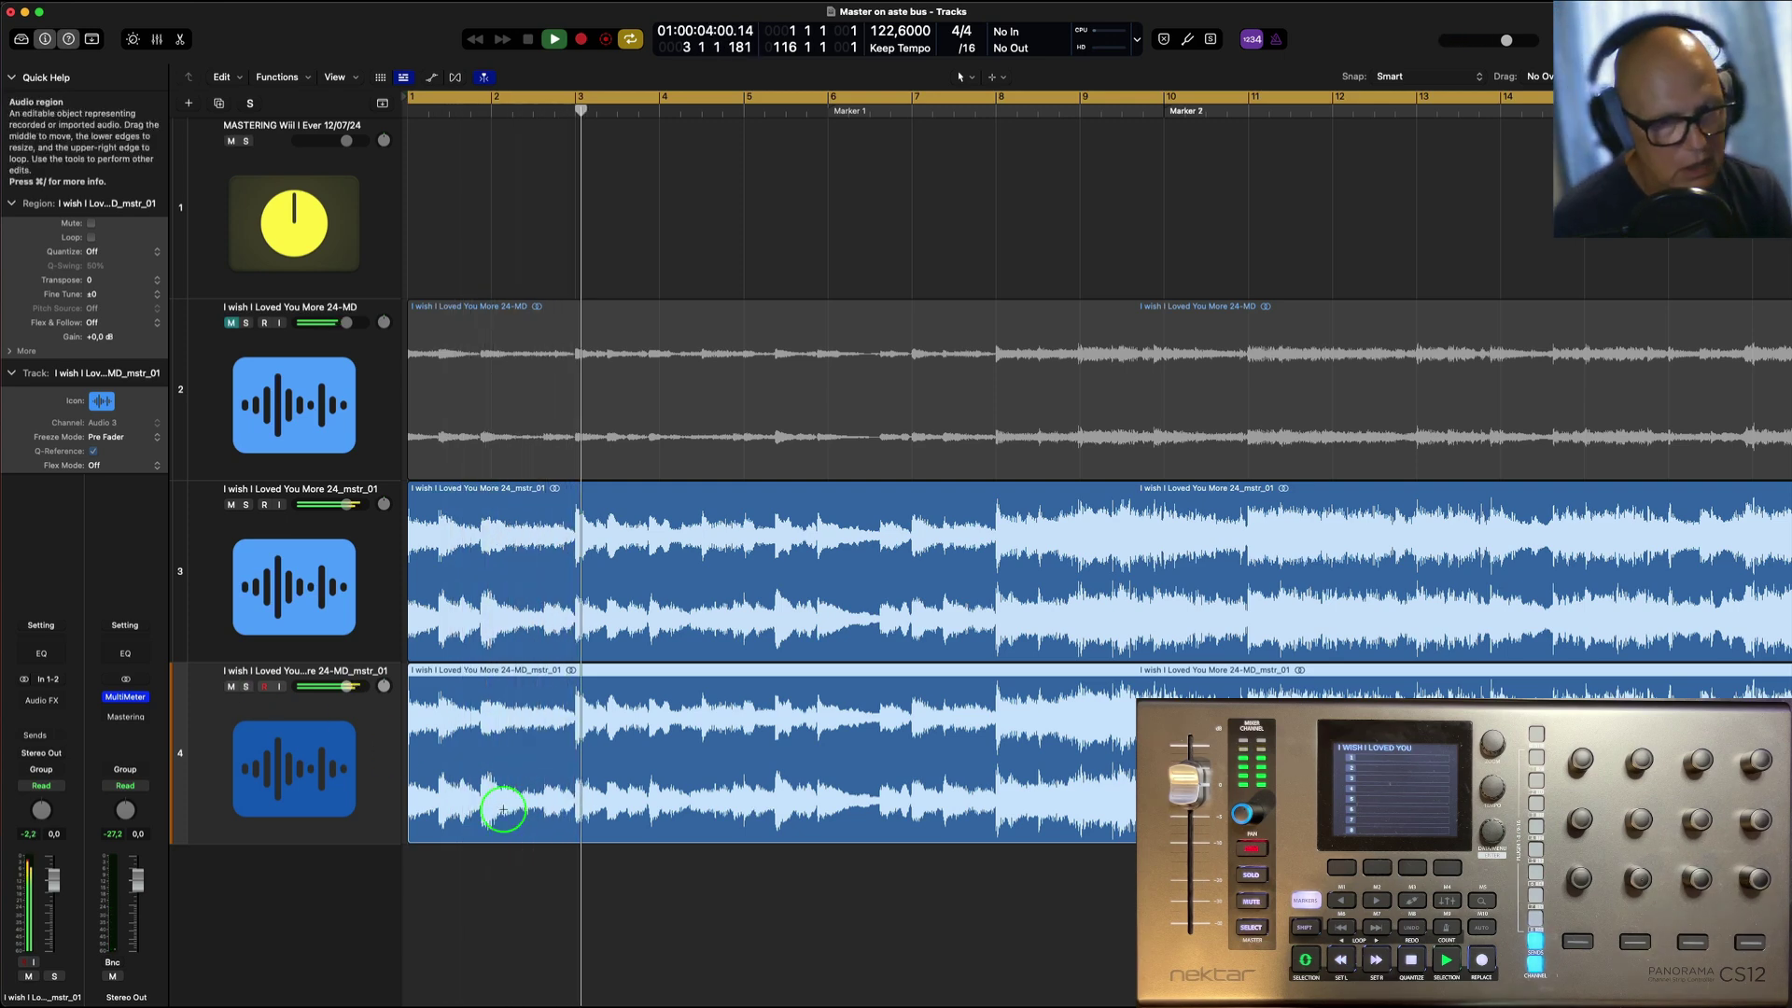
key("space")
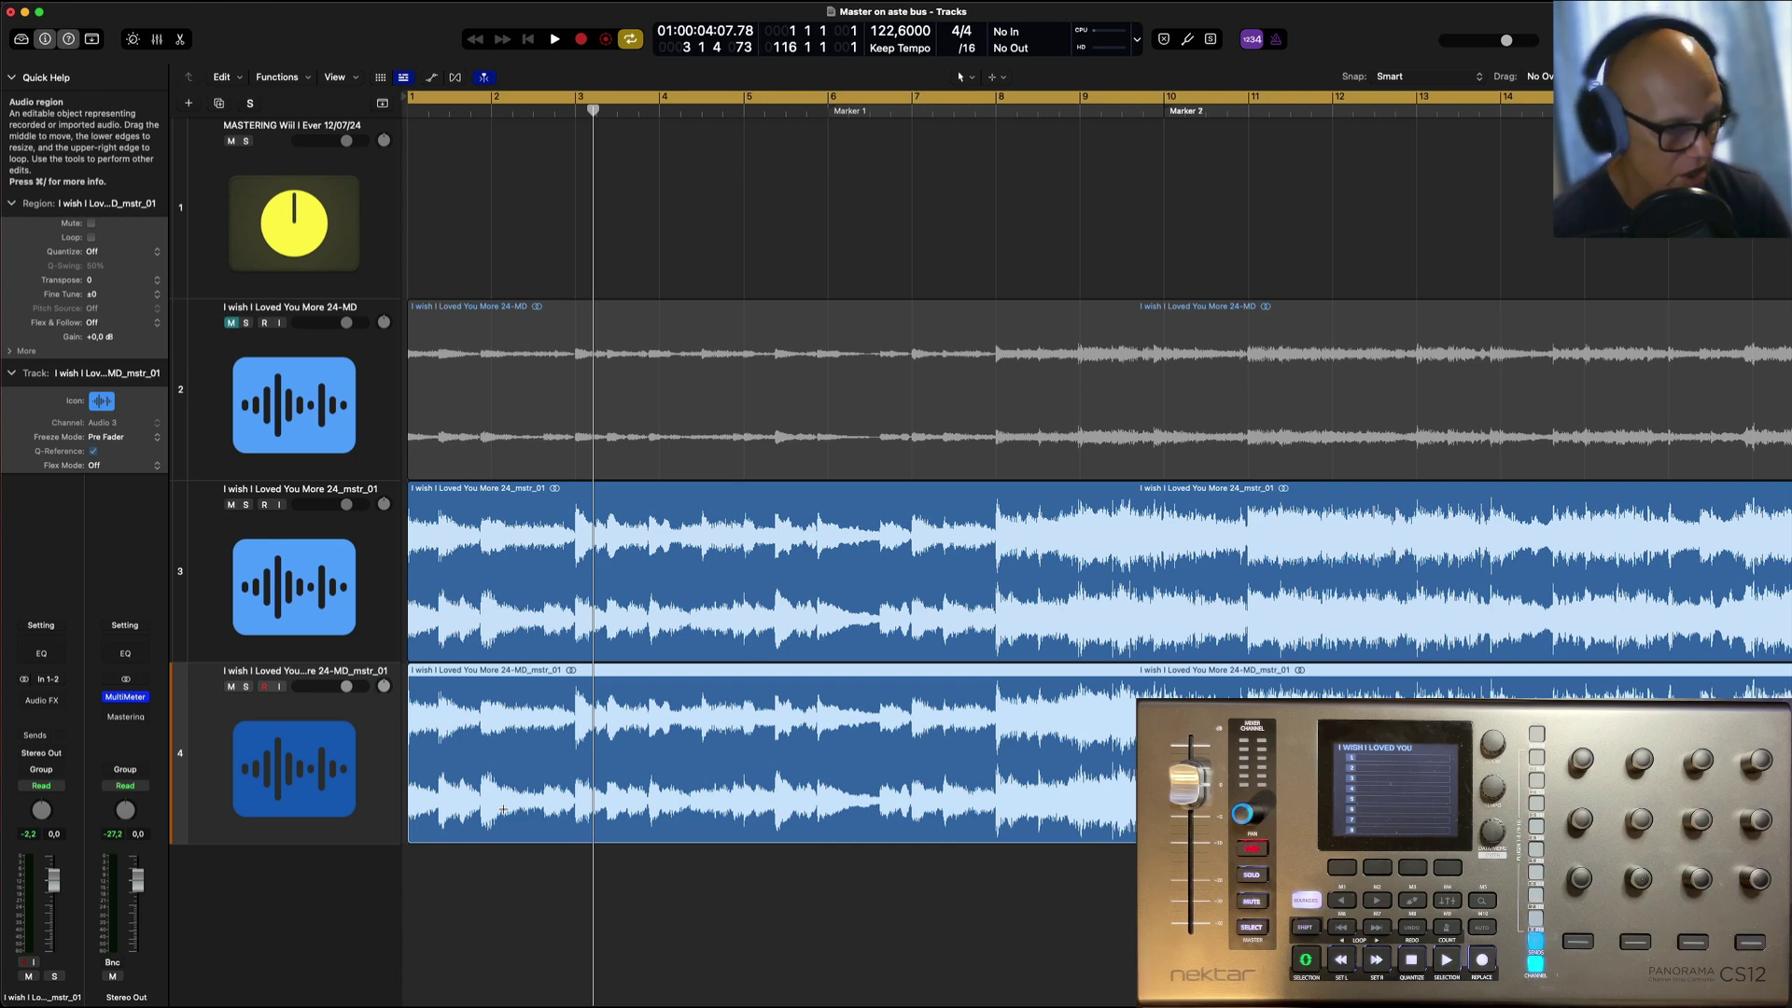
key("space")
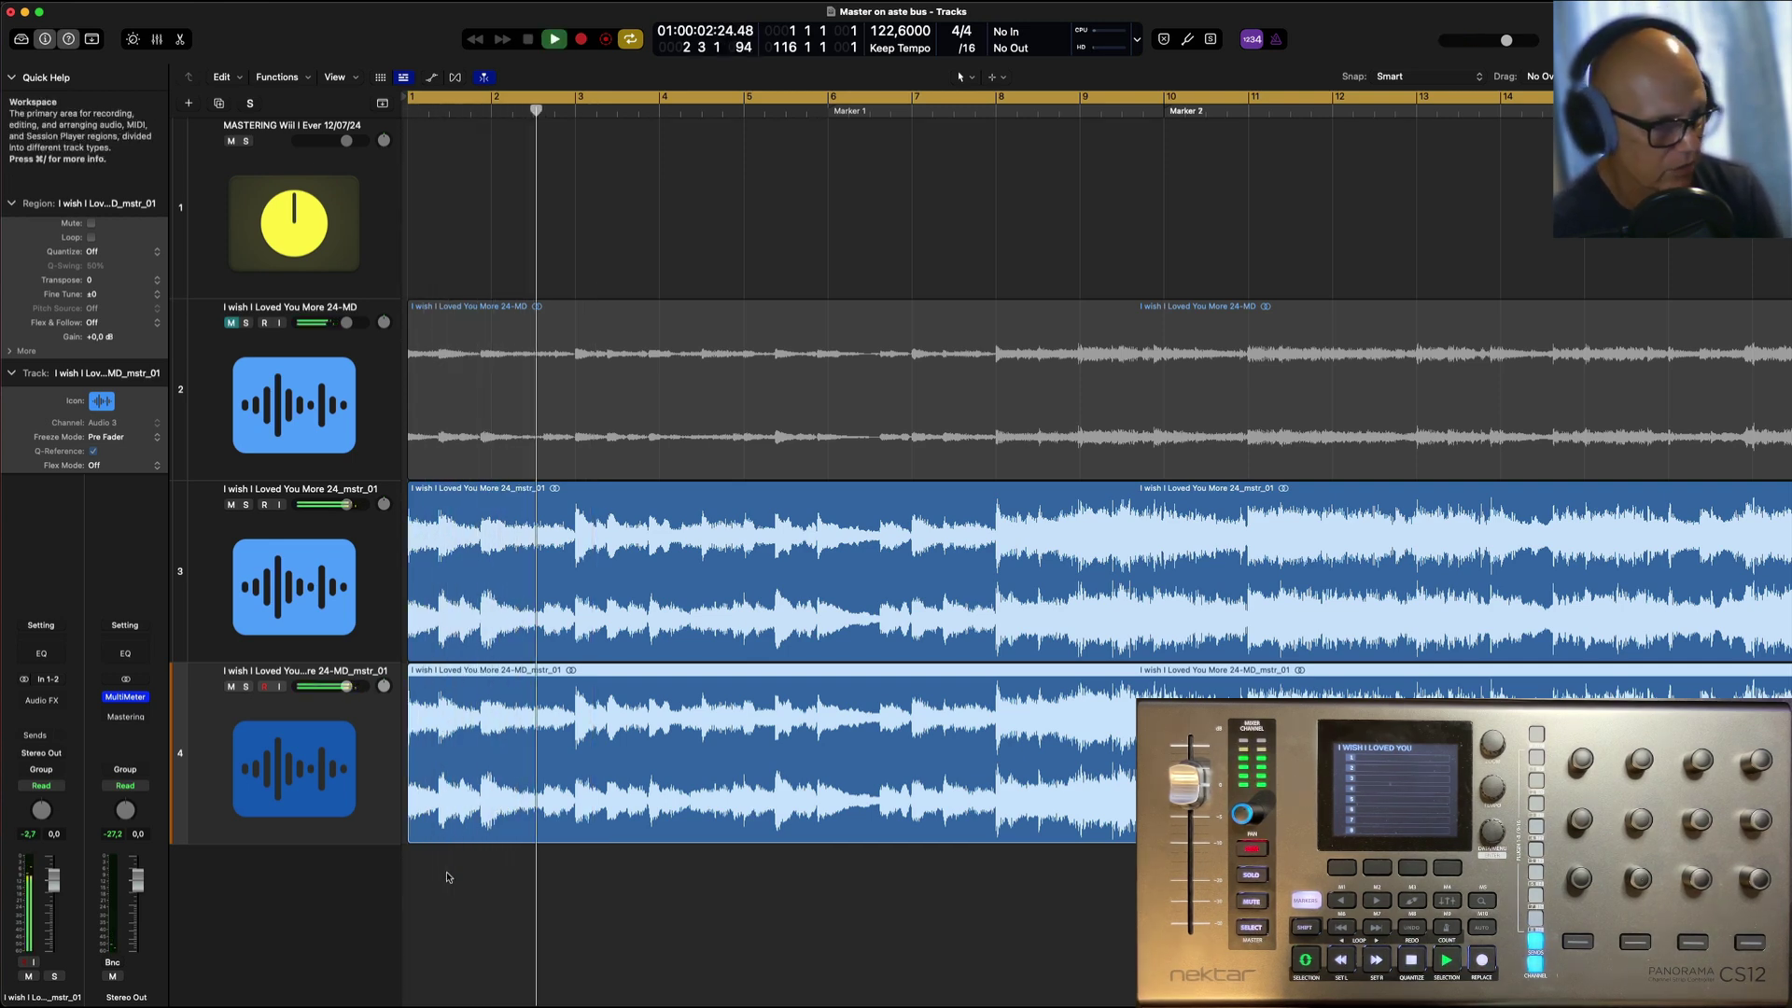
left_click(448, 879)
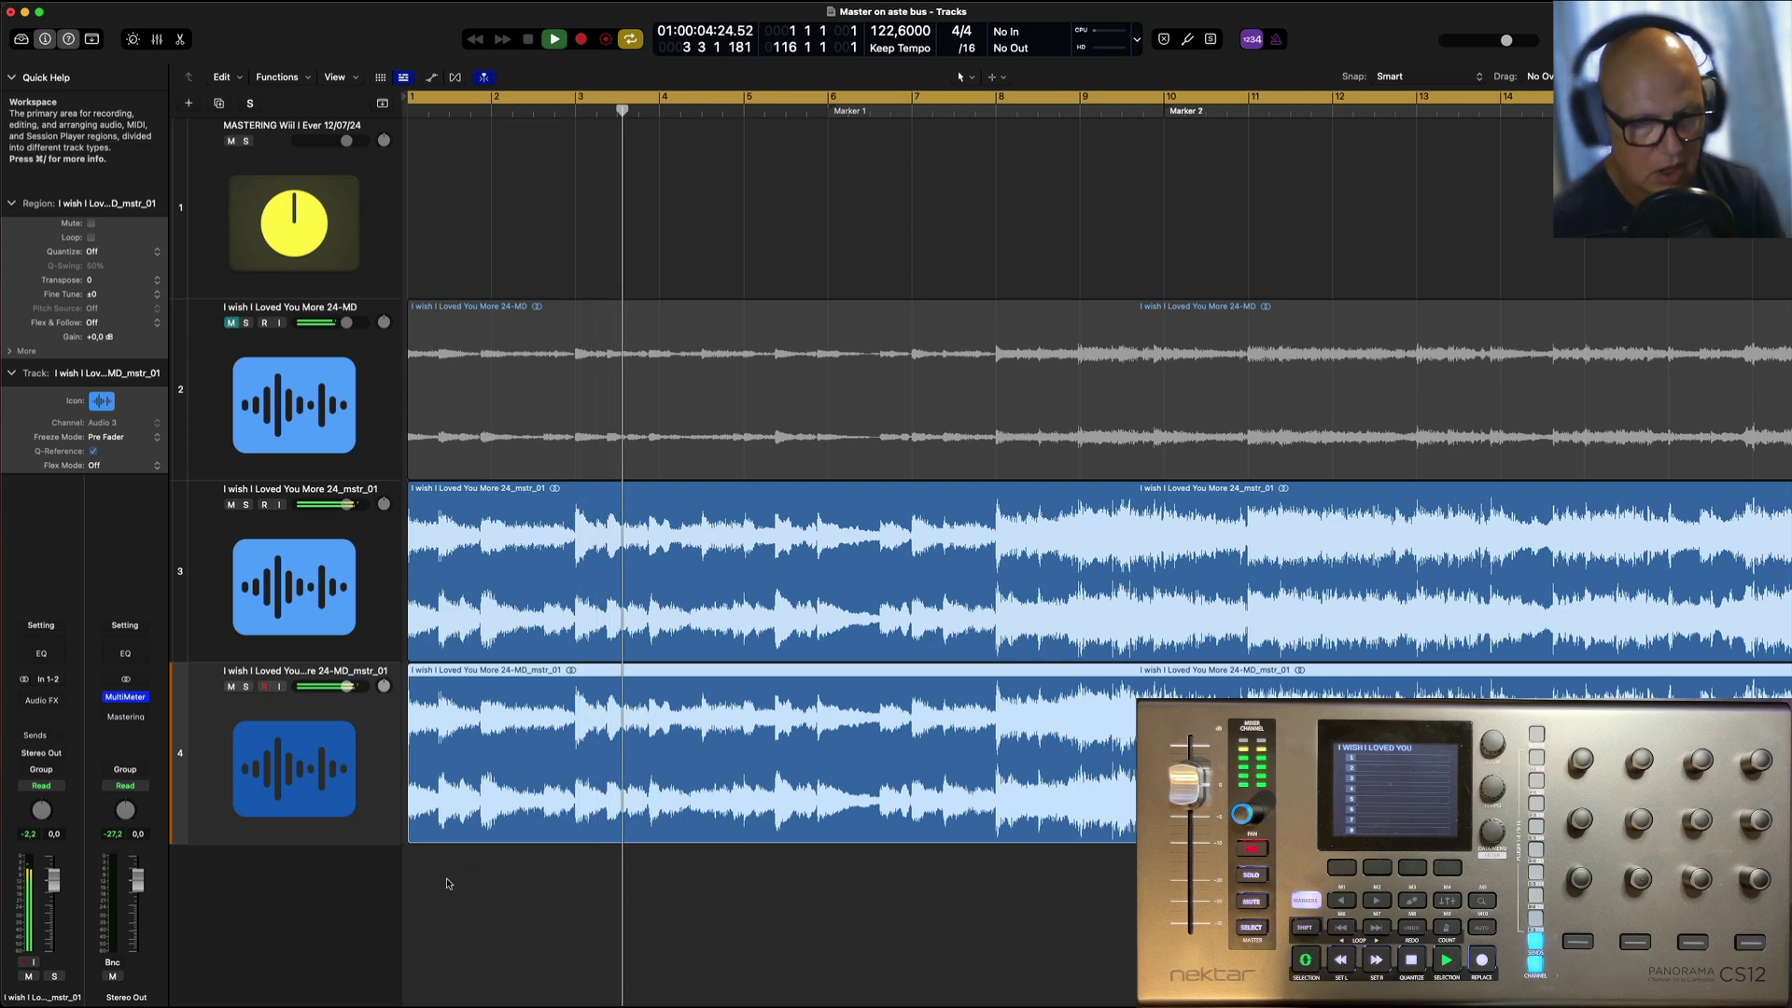
left_click(449, 882)
left_click(449, 866)
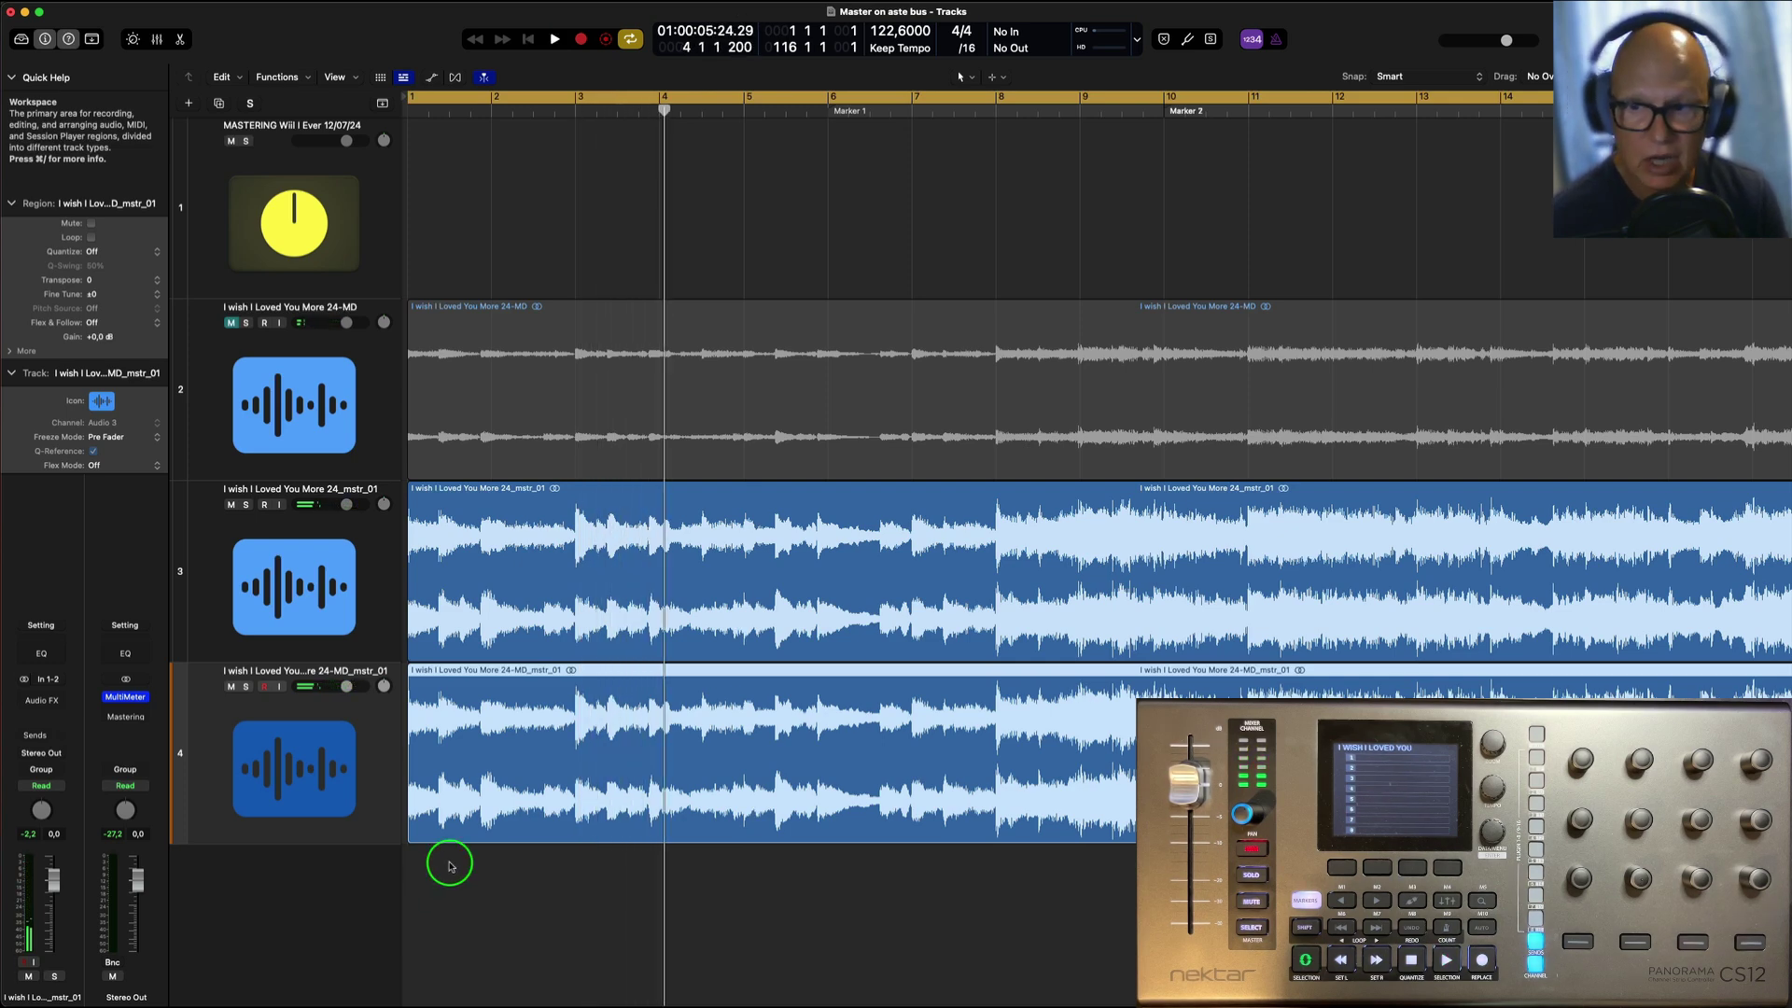
left_click(719, 744)
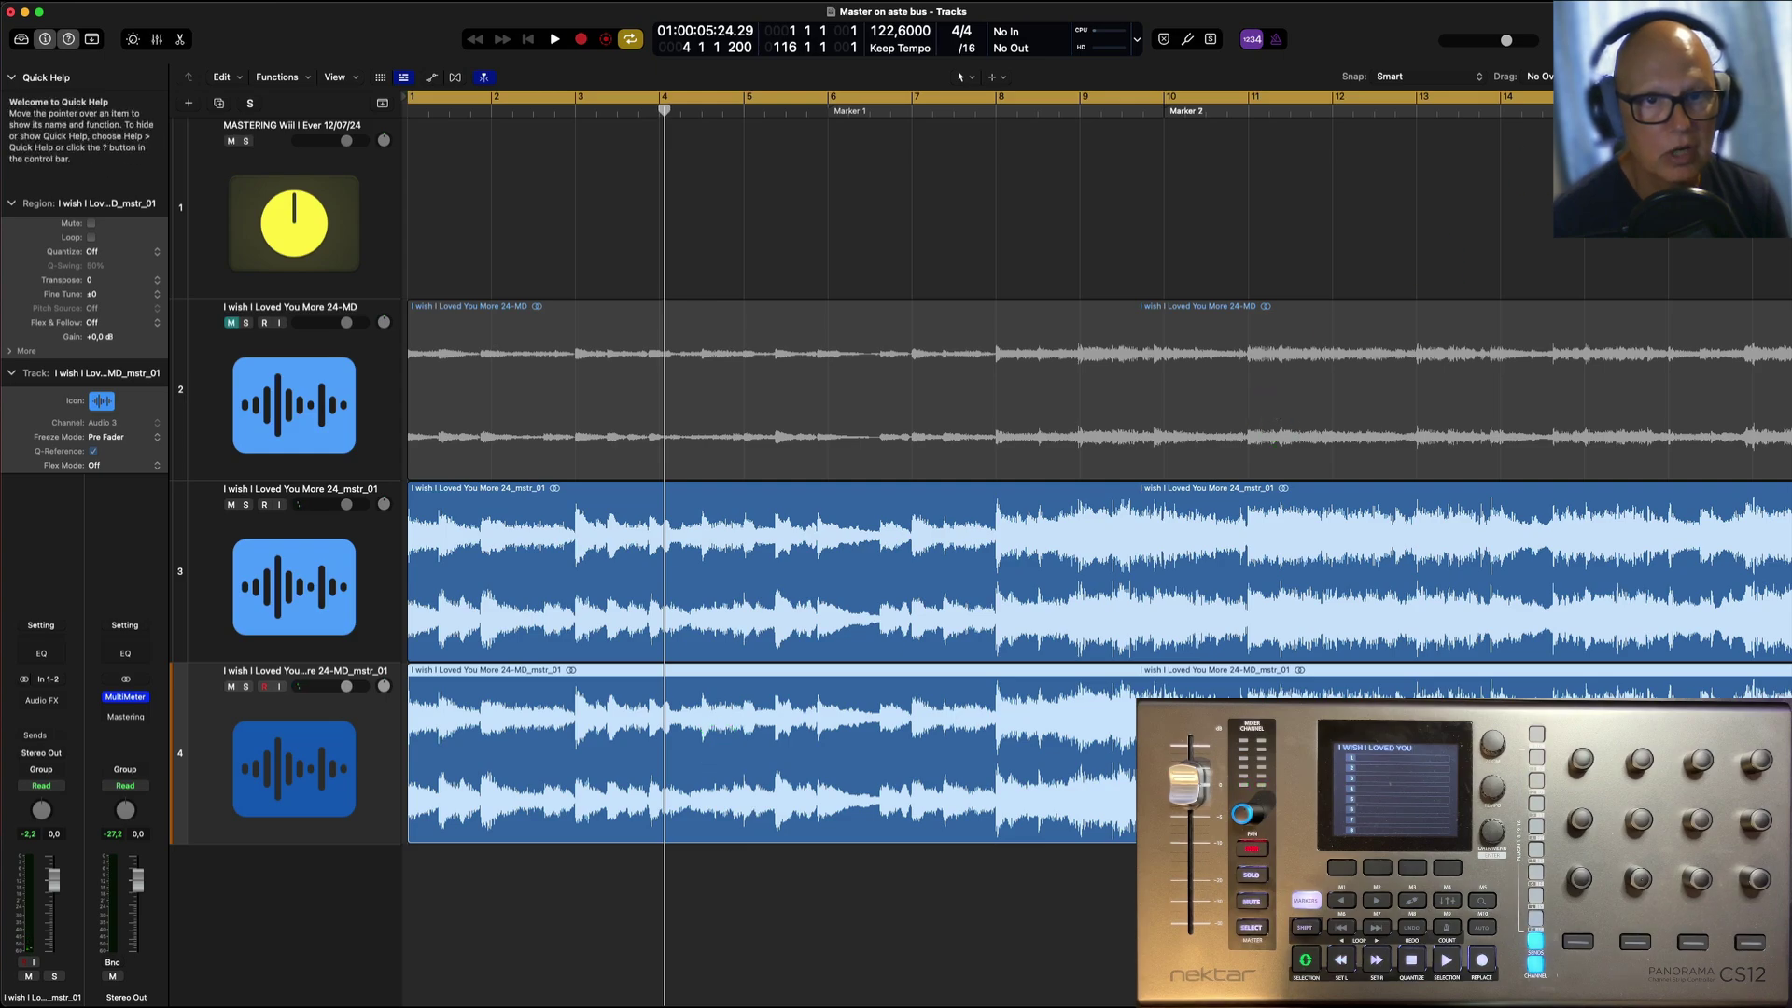